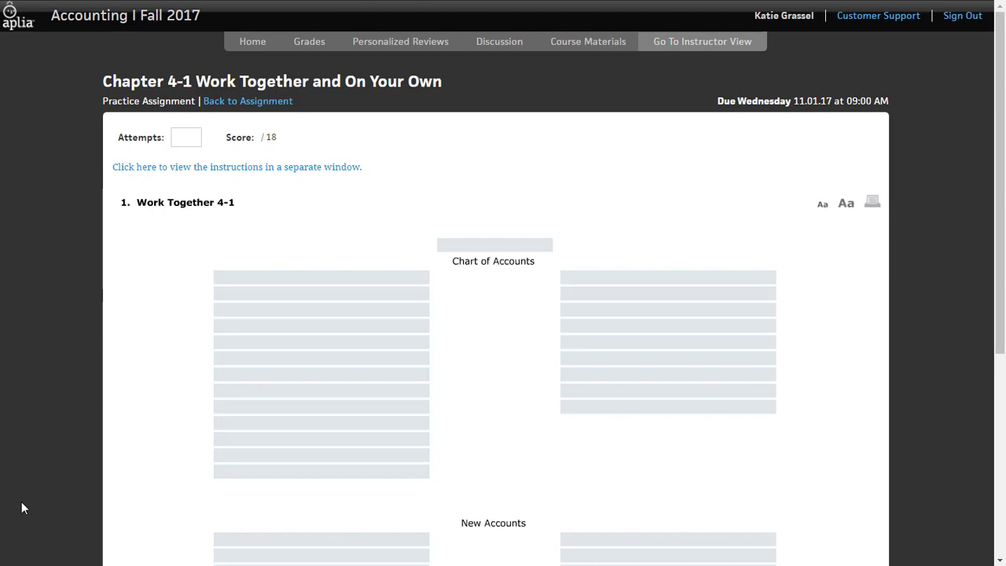
Look over the Work Together 4-1 form, from the Chart of Accounts through New Accounts to the blank ledger account
click(346, 342)
scroll(347, 344, down, 1)
scroll(347, 344, down, 2)
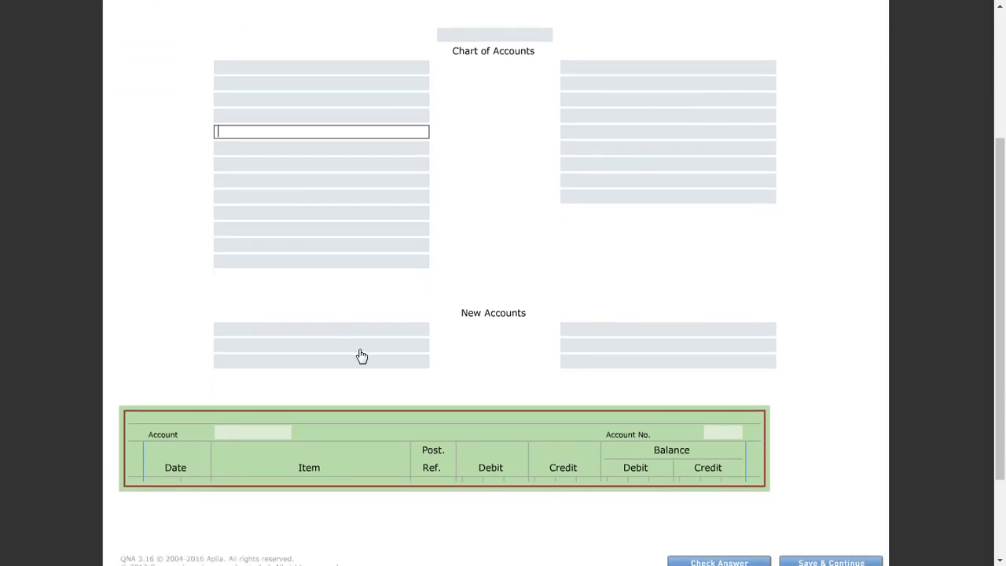
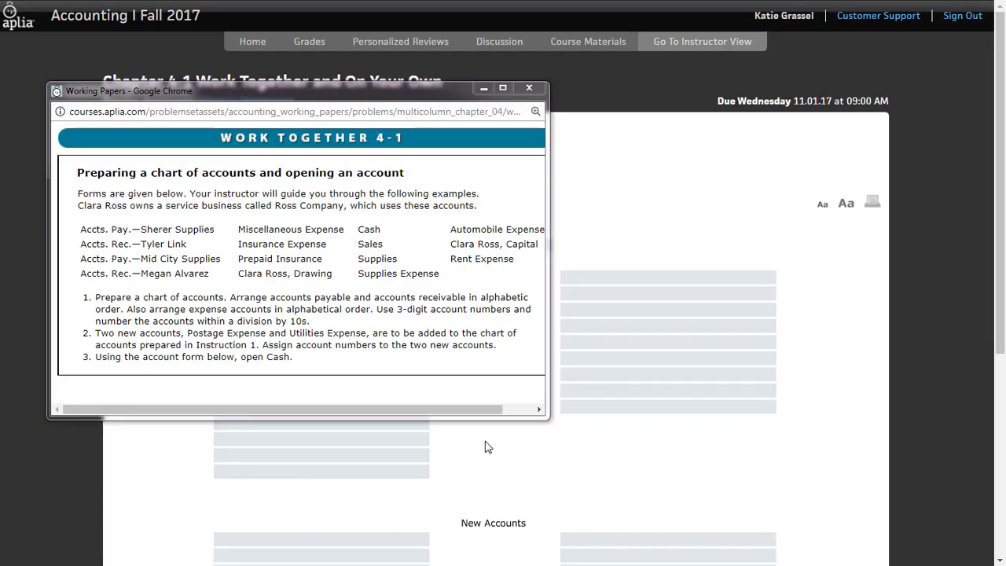
Widen the instructions window to read the full assignment, move it aside, and enter Ross Company above the Chart of Accounts title
drag(545, 402, 650, 403)
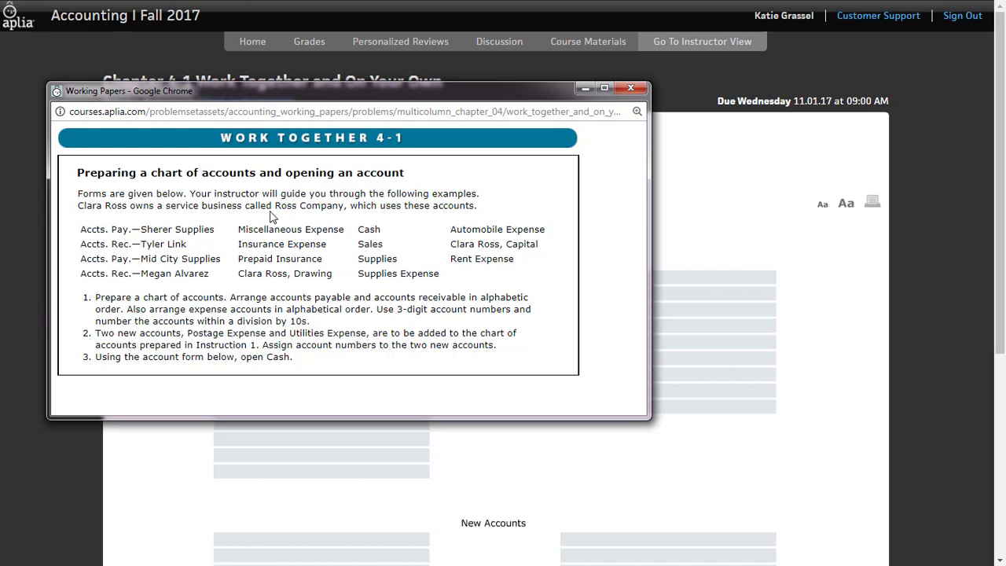
drag(308, 94, 0, 157)
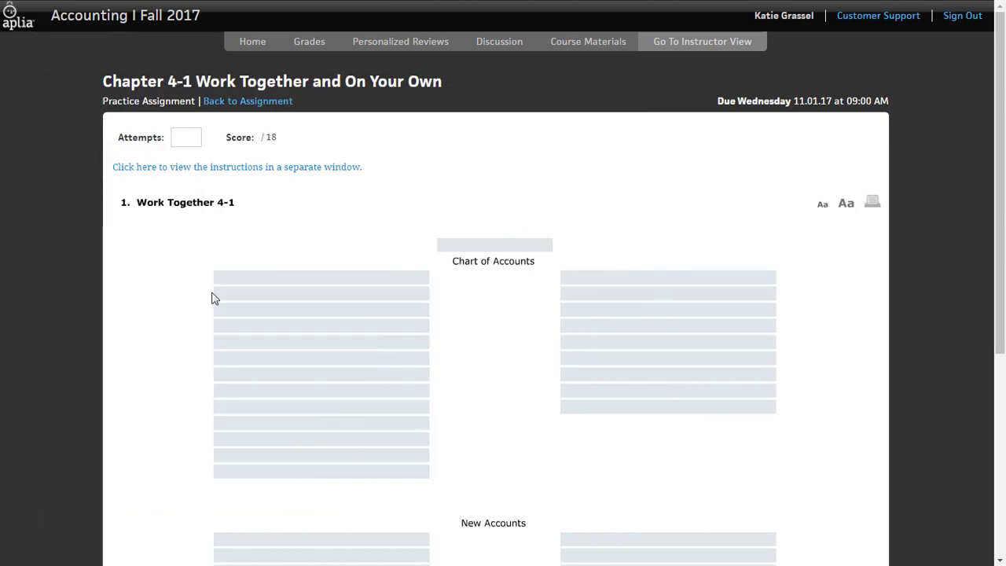
click(493, 246)
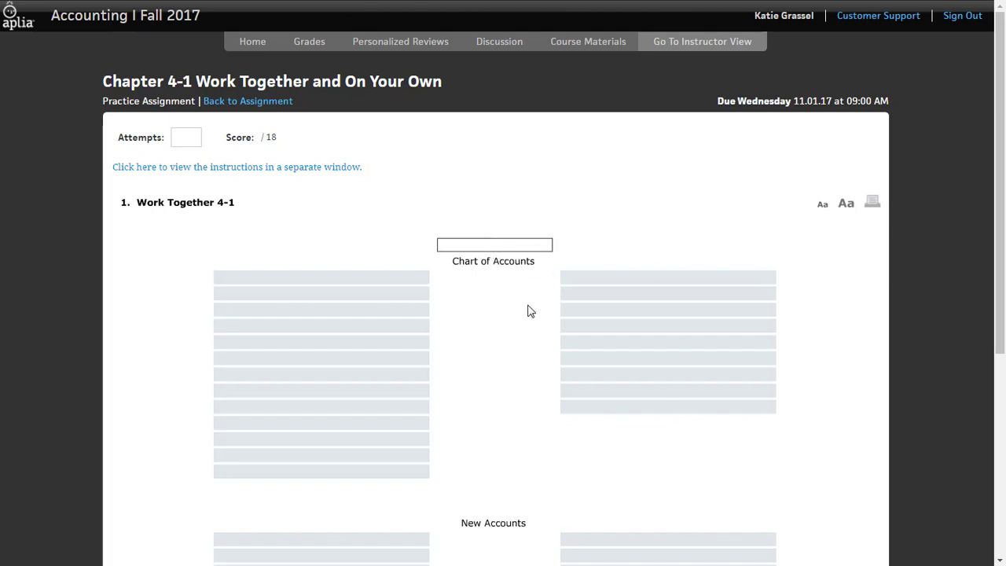
text(R)
key(Tab)
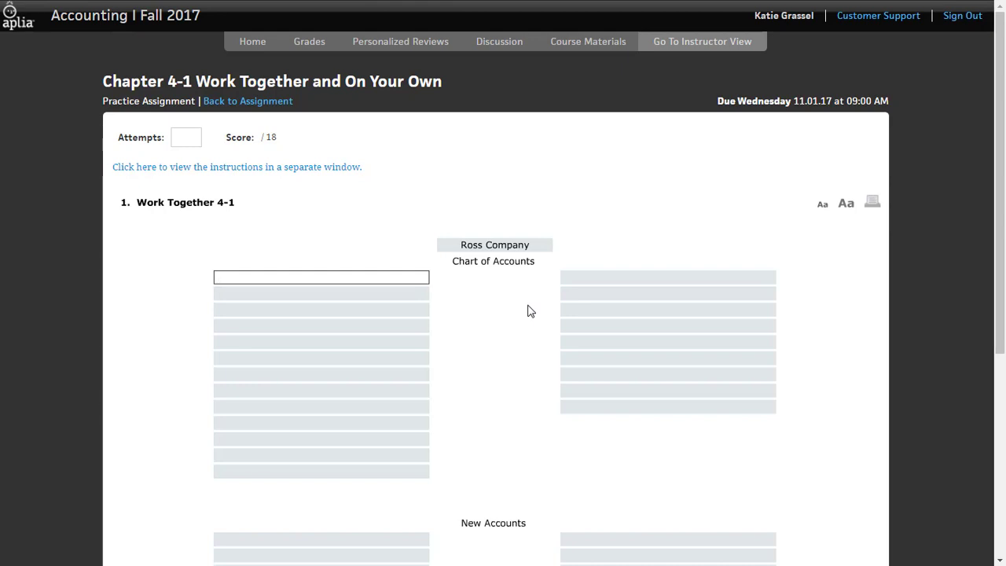
Head the chart's first column with Balance Sheet Accounts and add the (100) Assets division on the line beneath
text(B)
key(Tab)
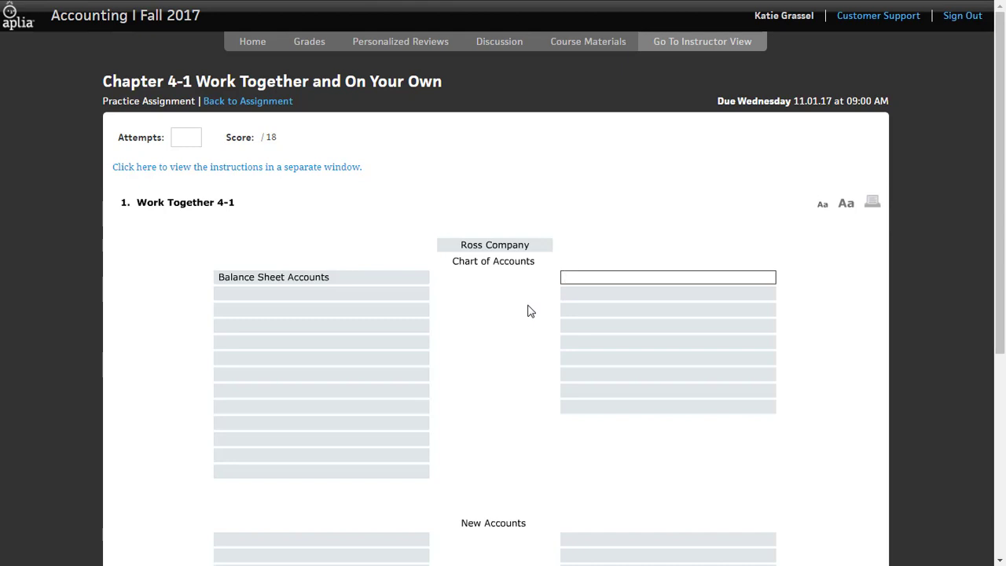
click(349, 299)
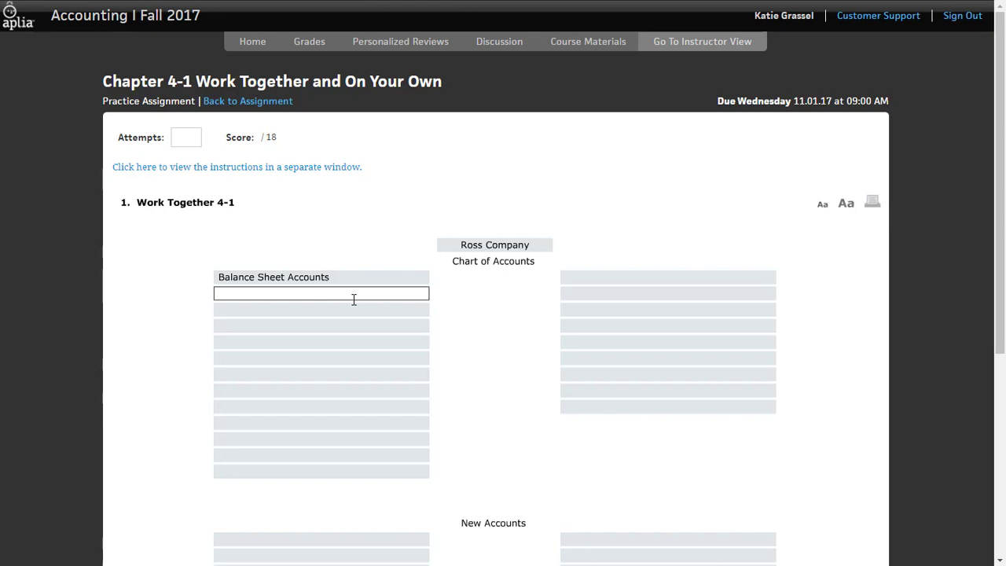
text(()
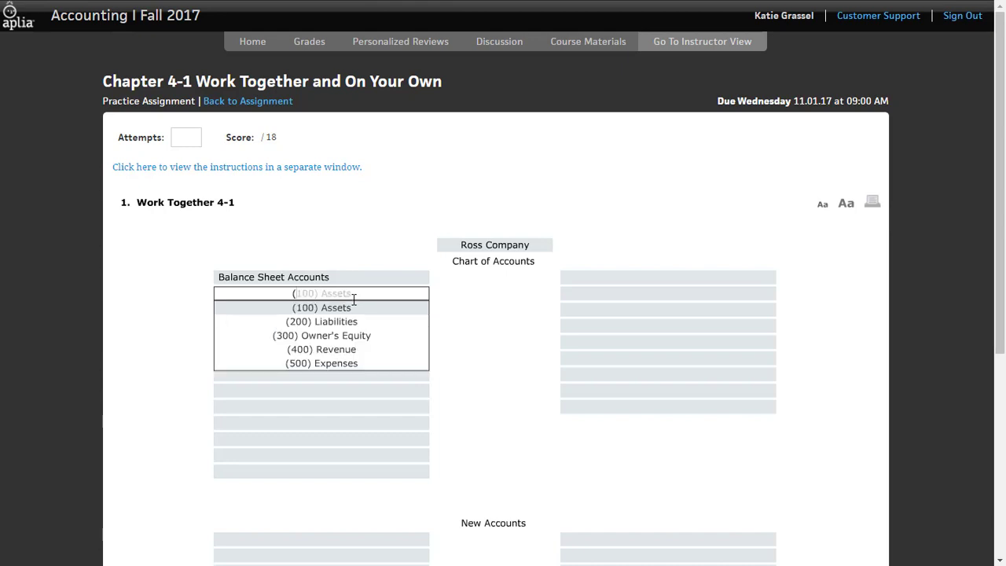
text(10)
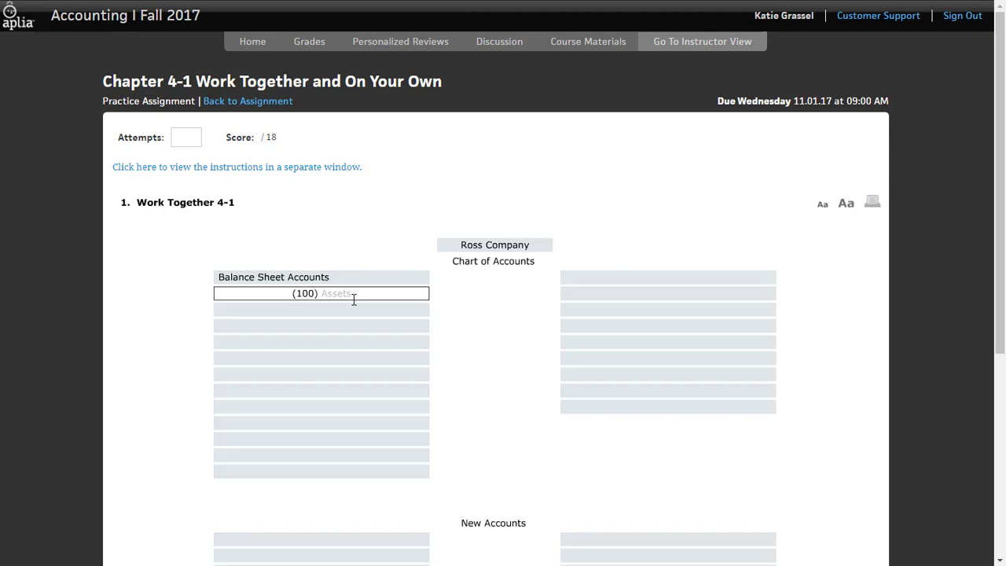
text(0))
key(Tab)
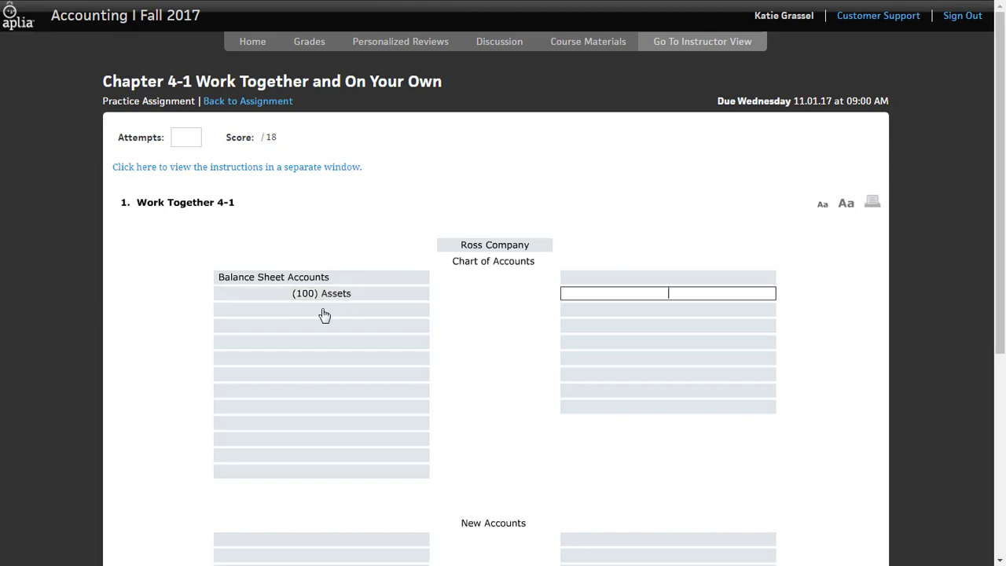
Enter 110 Cash as the first account under the Assets division
click(323, 312)
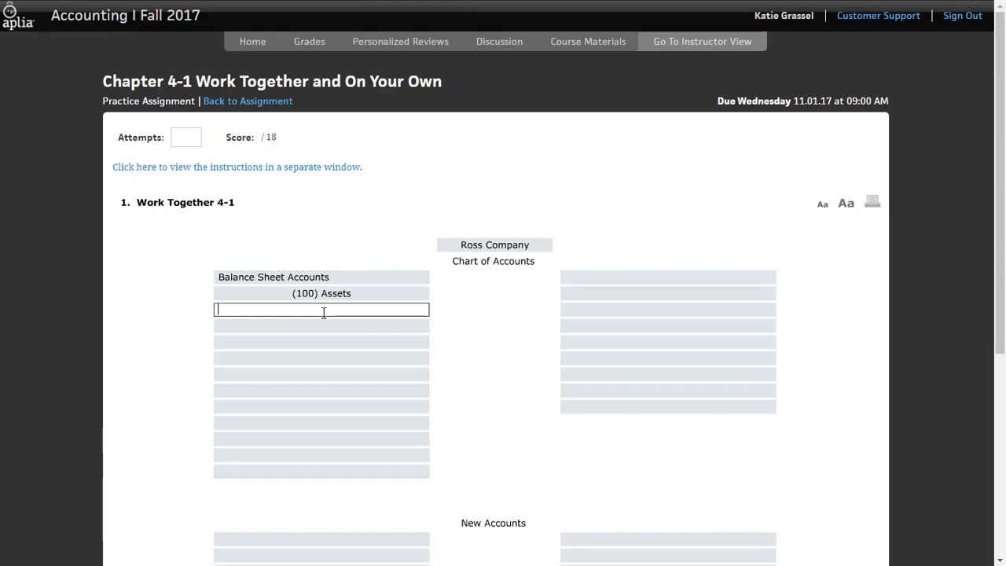
text(110)
key(Tab)
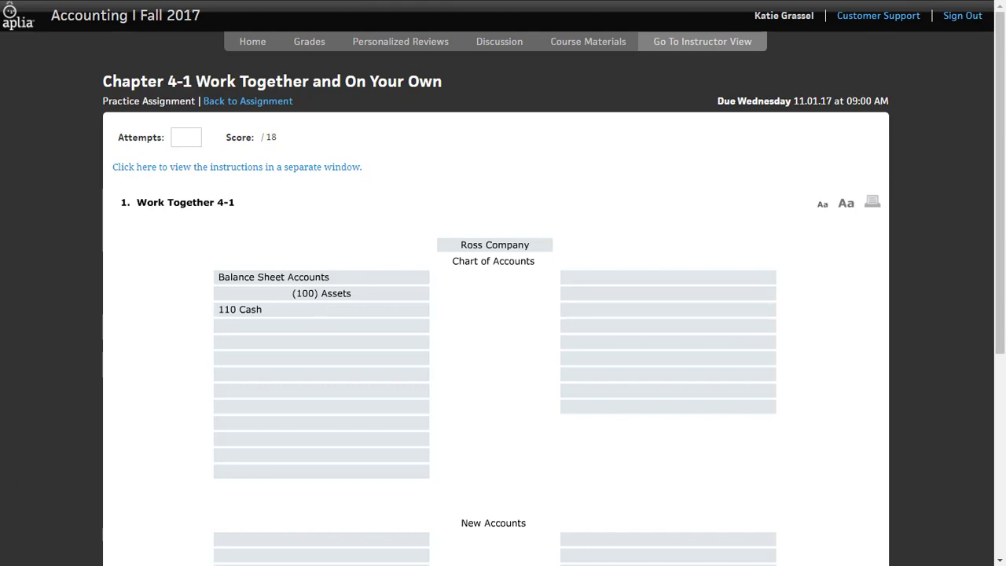
Consult the assignment's account list and add the two customers' Accounts Receivable entries below Cash as 120 and 130, in alphabetical order
drag(0, 137, 382, 83)
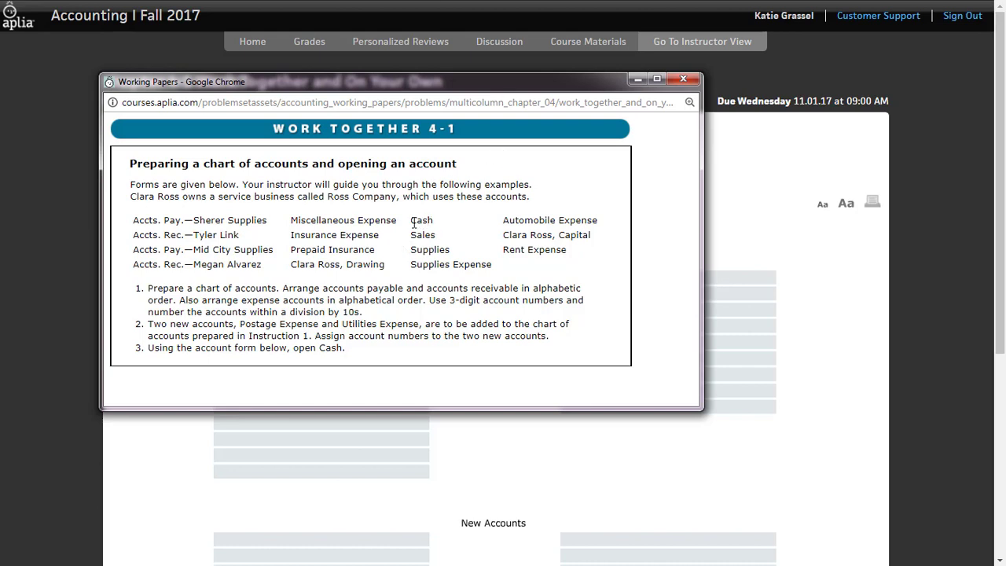
drag(411, 221, 447, 248)
drag(297, 250, 381, 257)
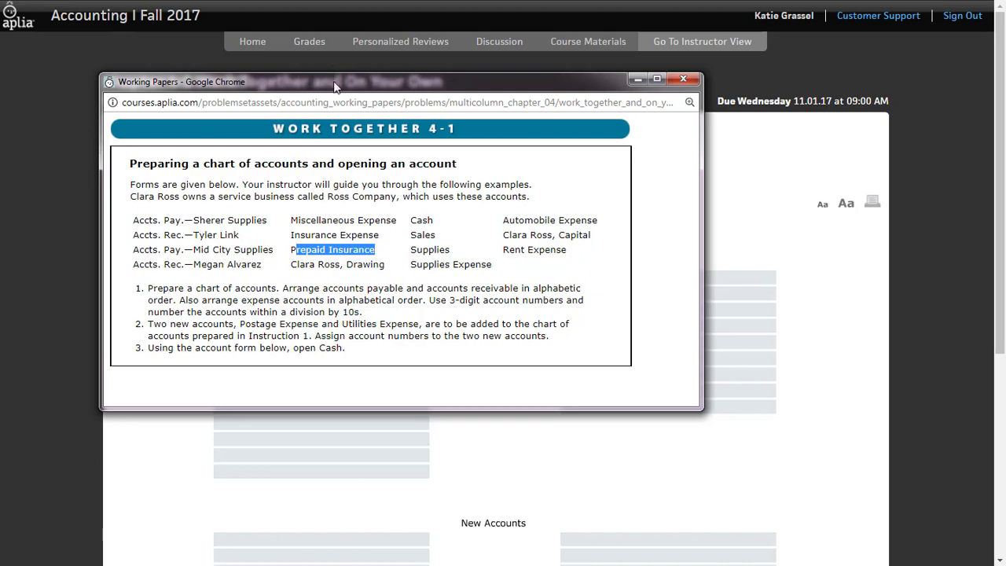
drag(334, 86, 0, 86)
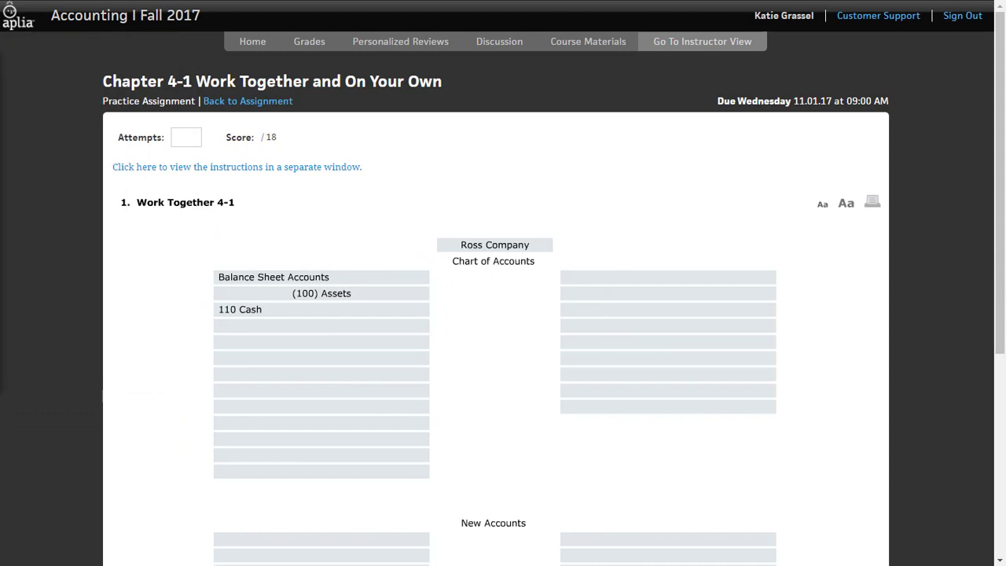
click(235, 327)
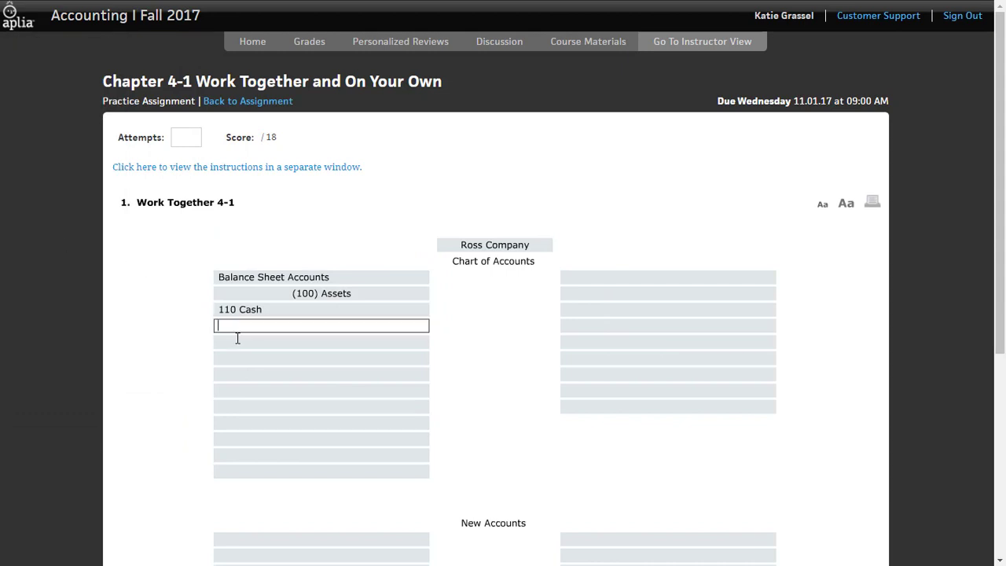
text(120)
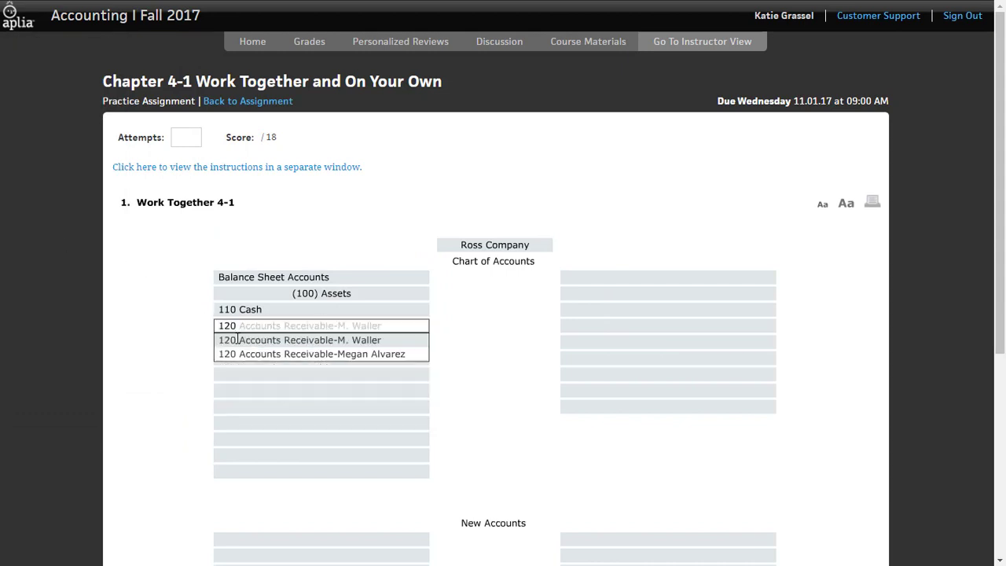
key(Down)
key(Tab)
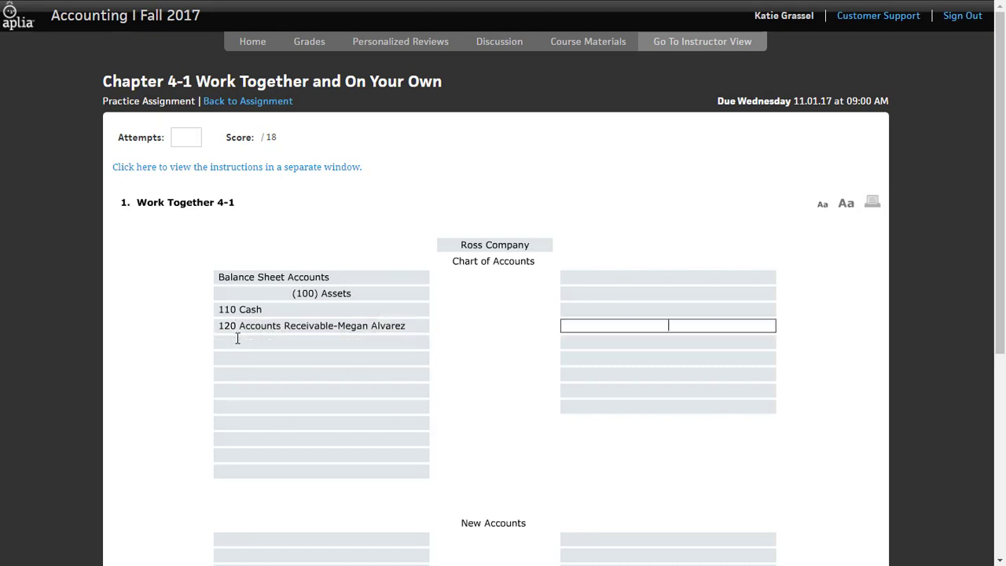
click(238, 340)
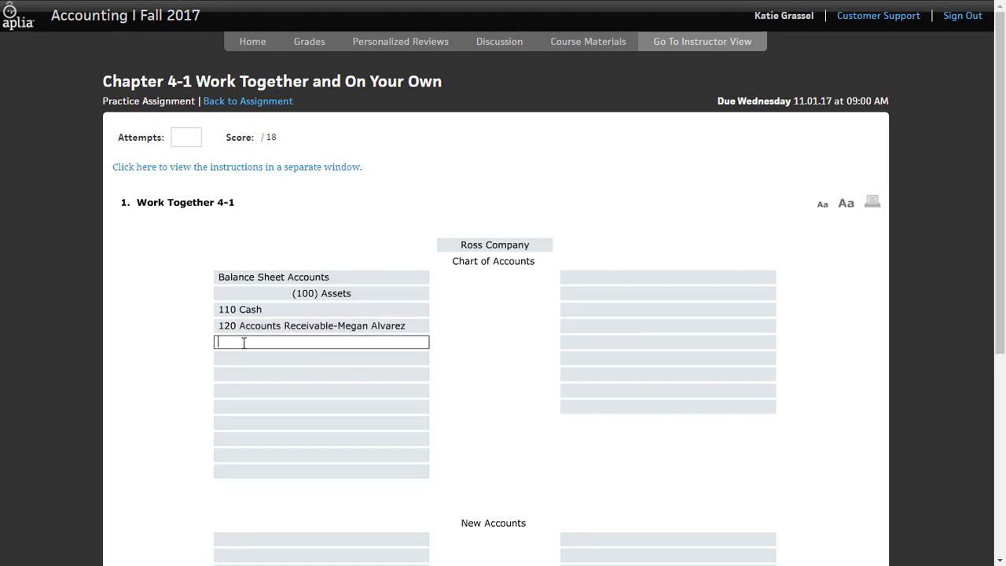
text(130)
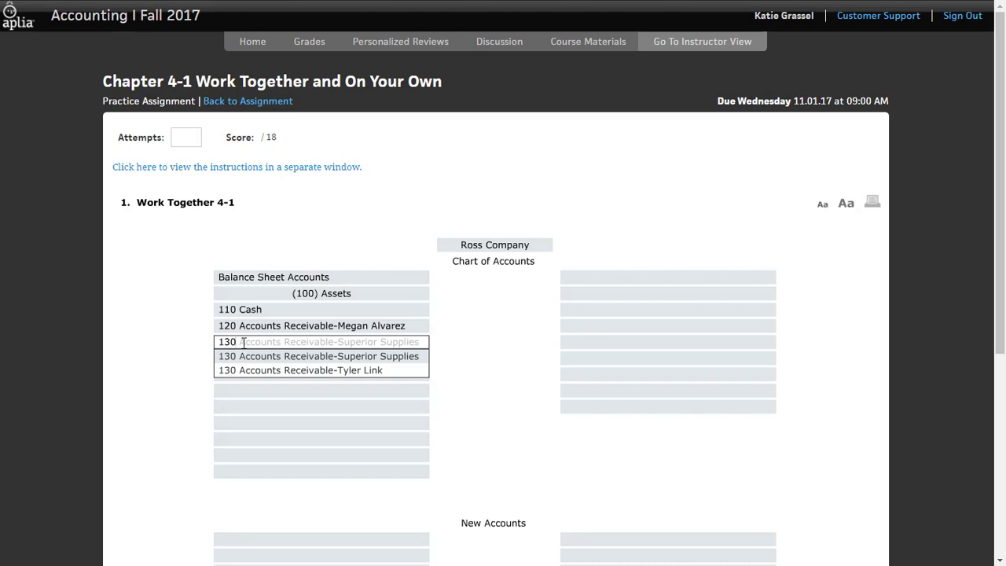
key(Down)
key(Tab)
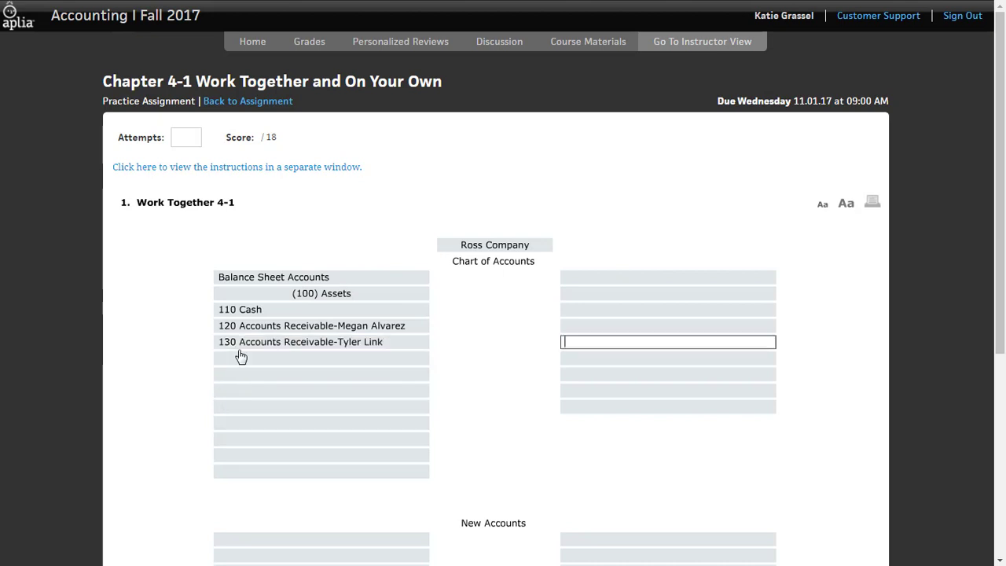
Complete the Assets division by adding 140 Supplies and 150 Prepaid Insurance below the receivable accounts
click(251, 357)
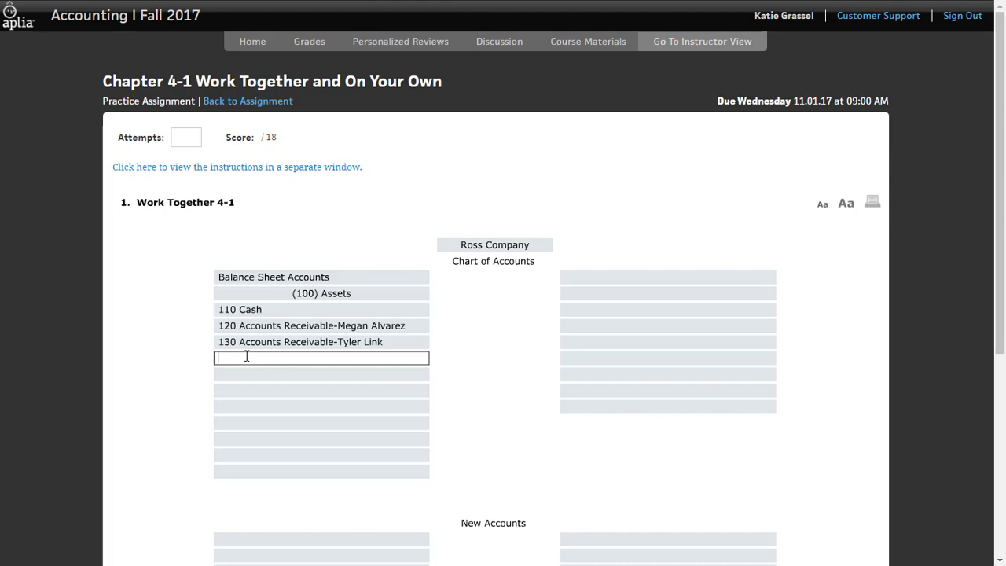
text(140)
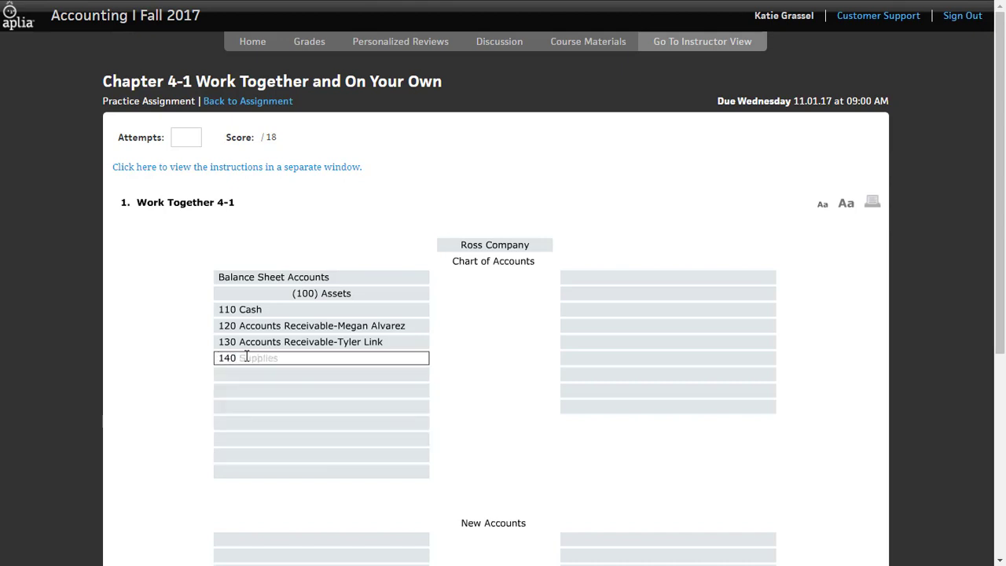
key(Tab)
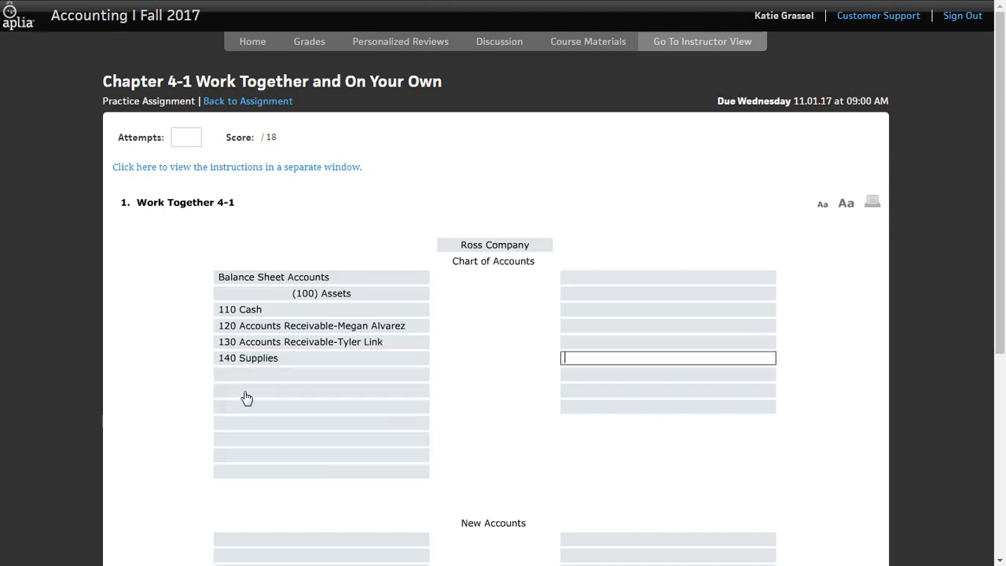
click(253, 374)
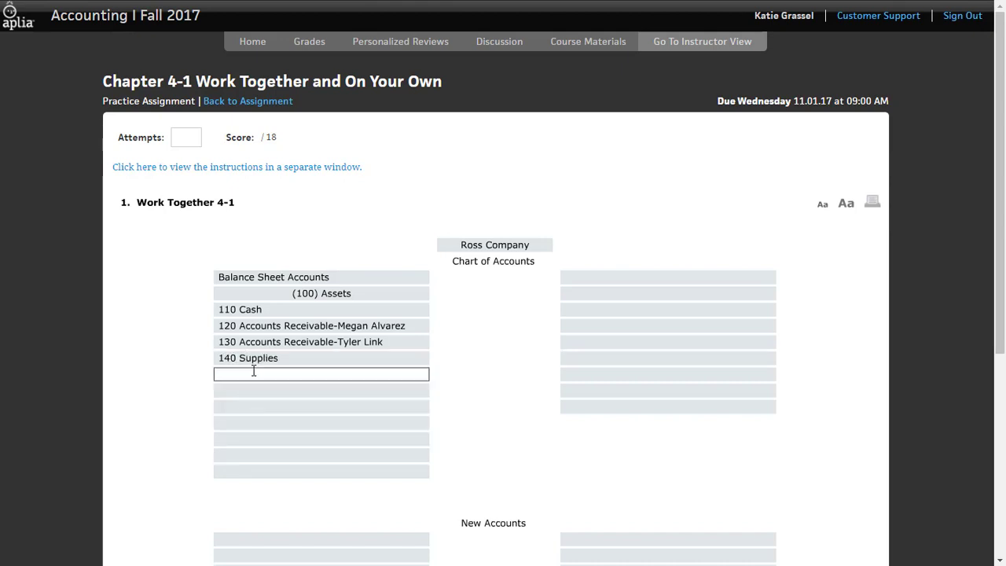
text(150)
key(Tab)
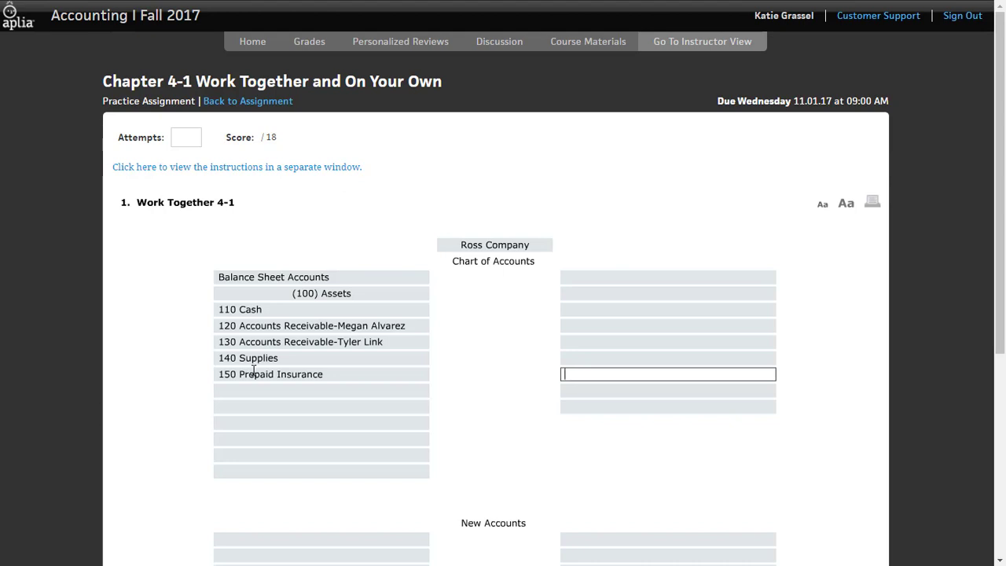
Add the (200) Liabilities division, check the instructions for the payable accounts, and enter 210 Accounts Payable-Mid City Supplies
click(386, 391)
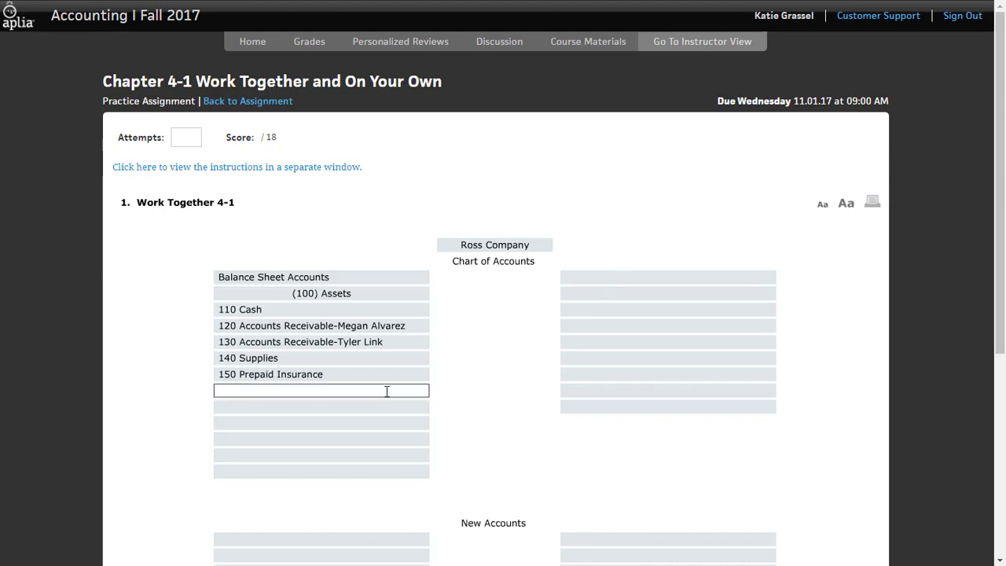
text((200)
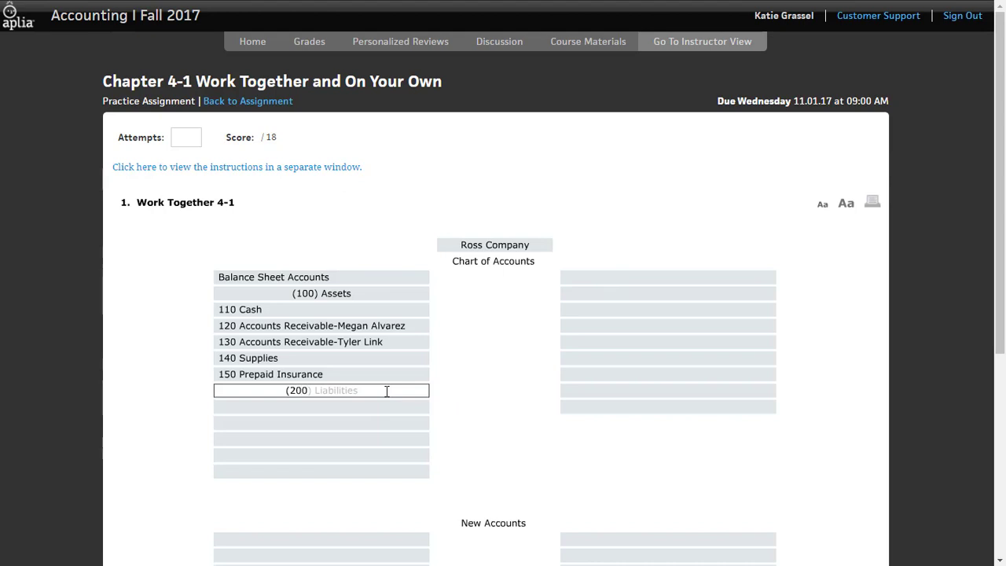
key(Tab)
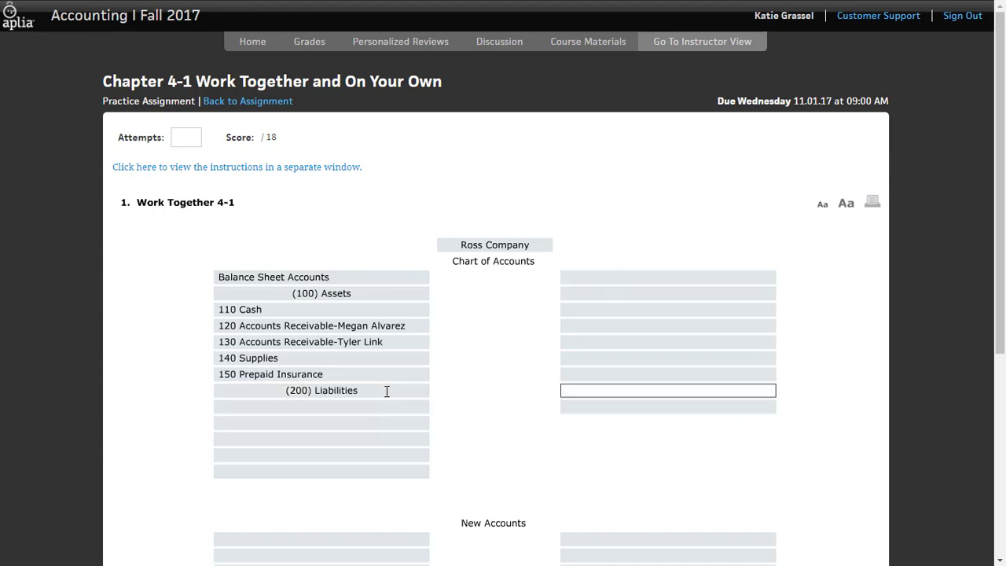
click(235, 407)
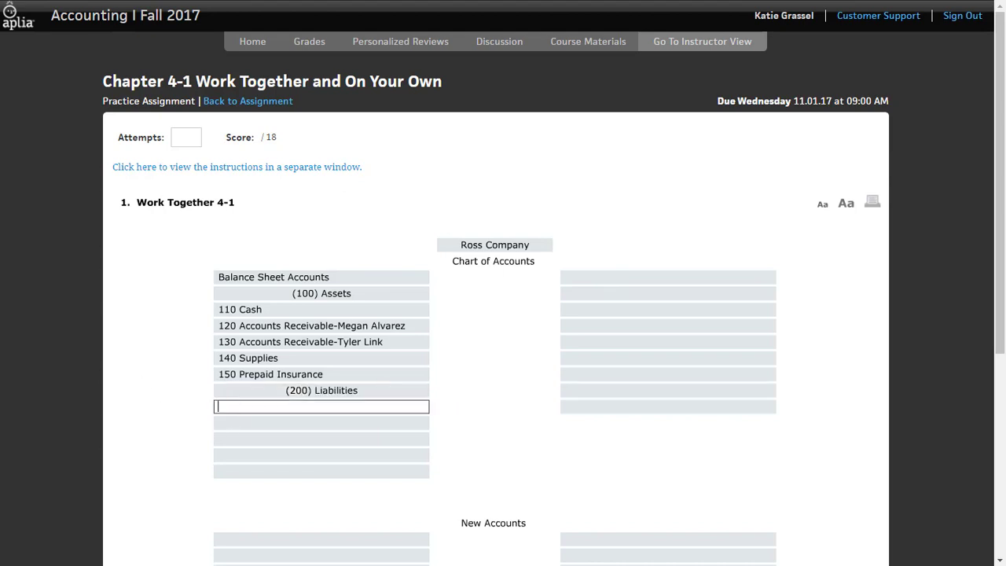
key(alt+Tab)
drag(381, 124, 521, 77)
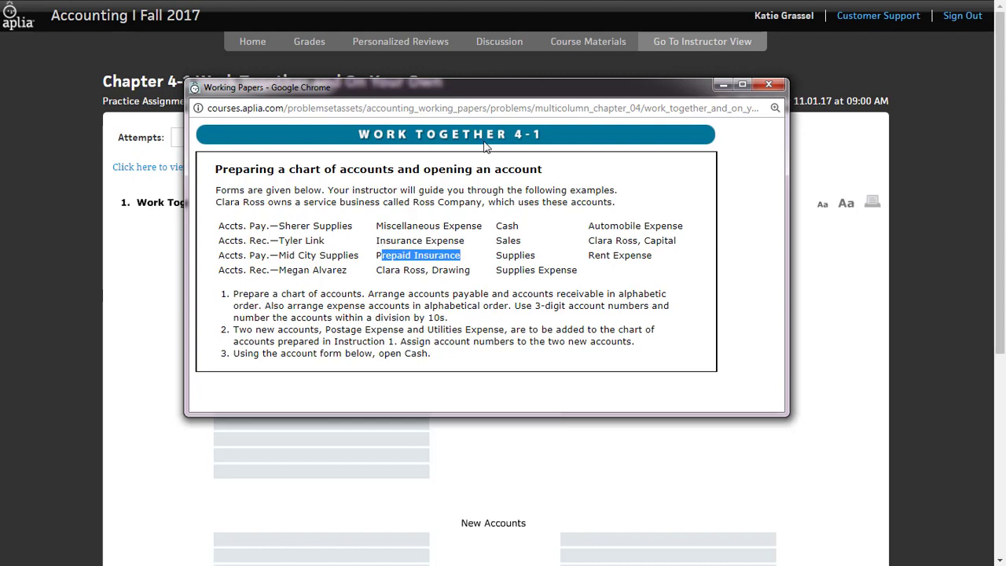
drag(492, 88, 0, 127)
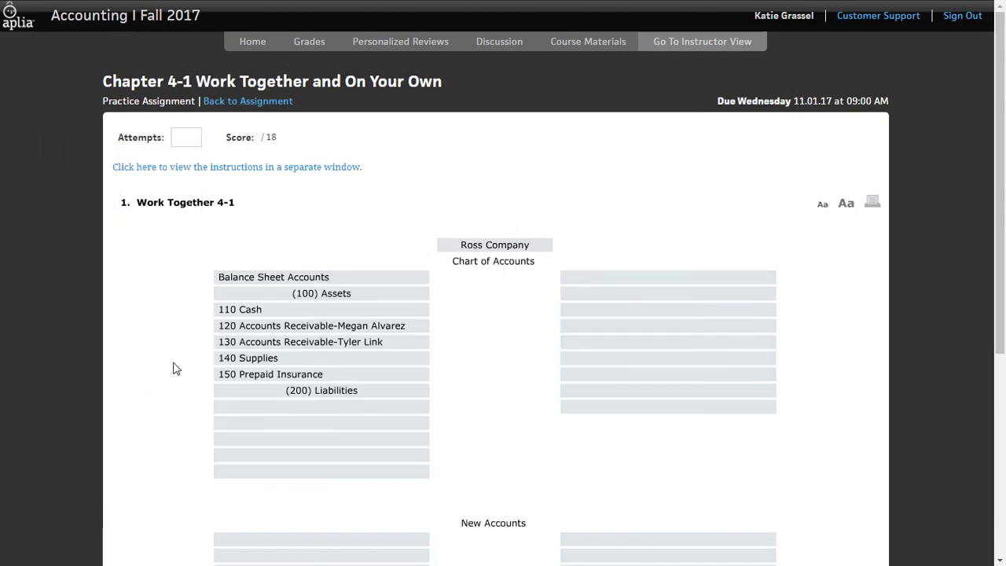
click(236, 410)
text(210)
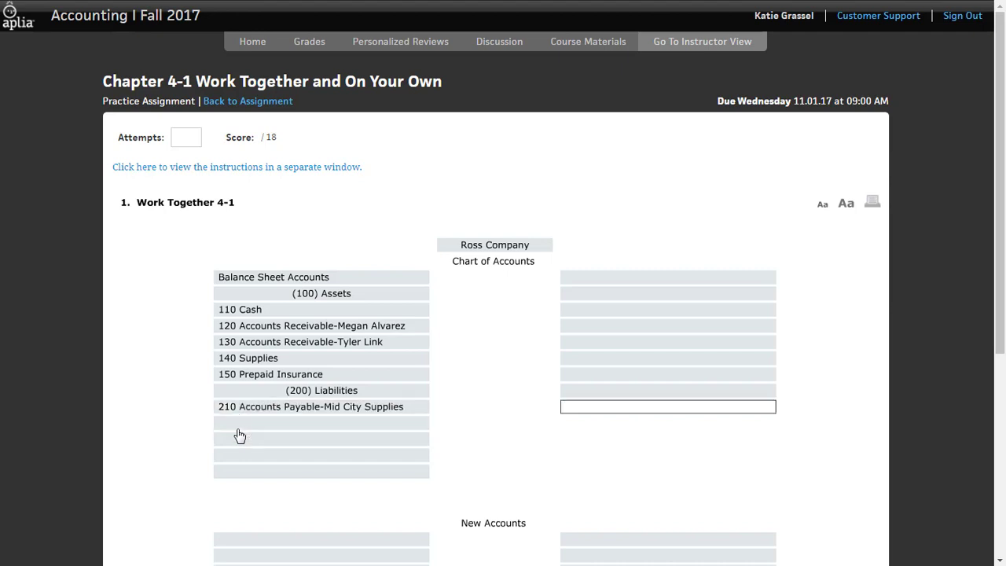
key(Tab)
Add 220 Accounts Payable-Sherer Supplies as the second account under Liabilities
click(252, 421)
text(20)
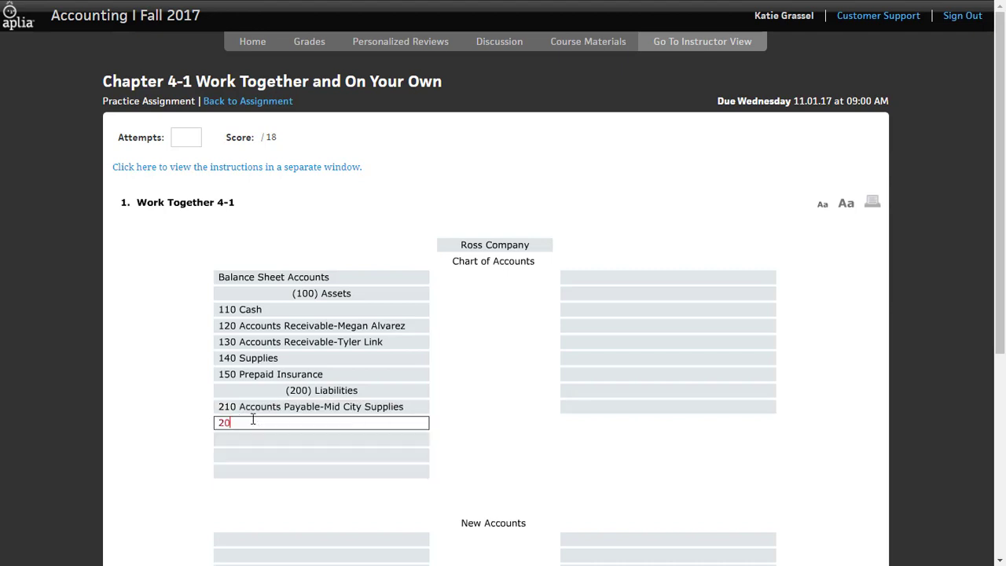
key(BackSpace)
text(20)
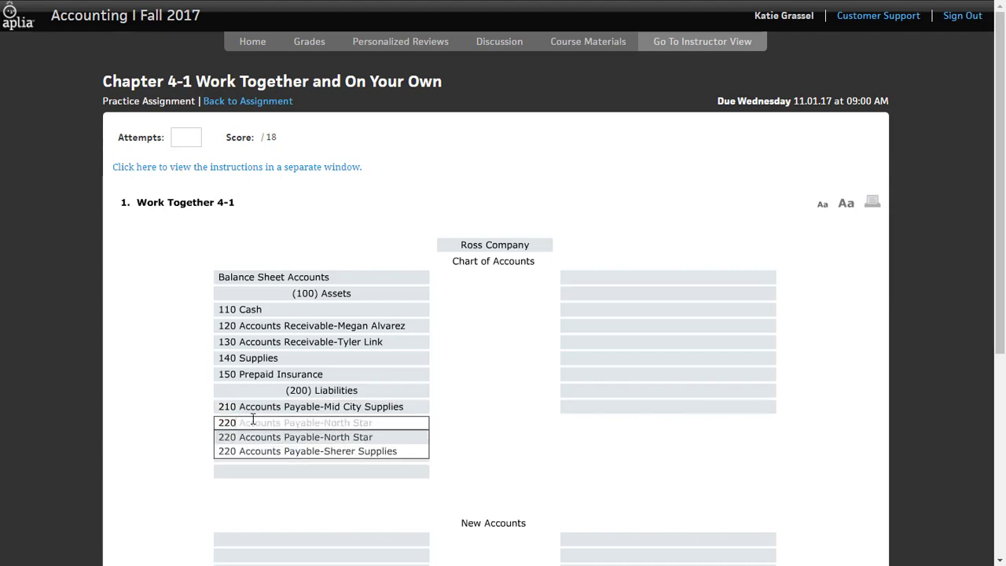
key(Down)
key(Return)
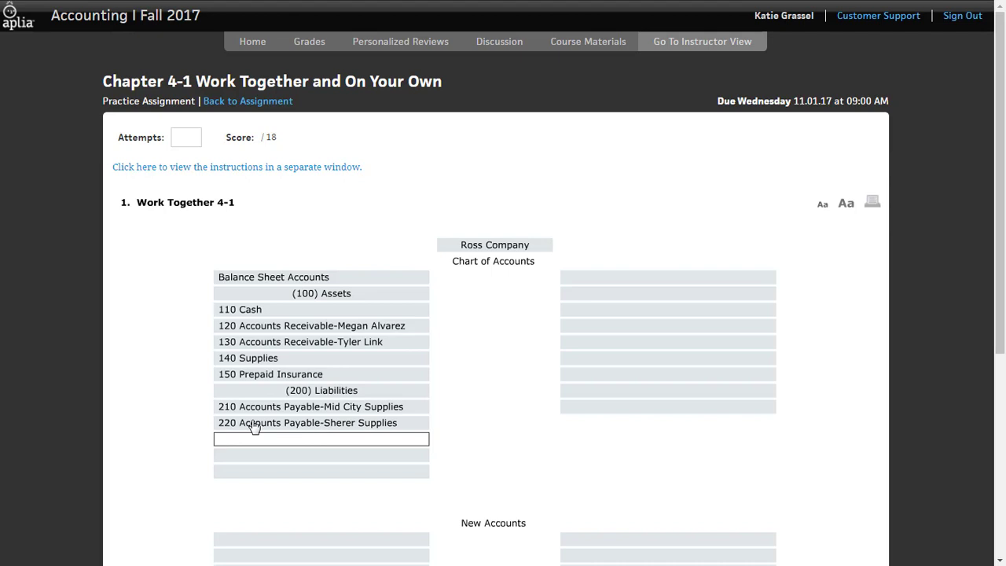
Add the (300) Owner's Equity division with the Ross Company owner's Capital account as 310 and Drawing account as 320
text((300)
key(Return)
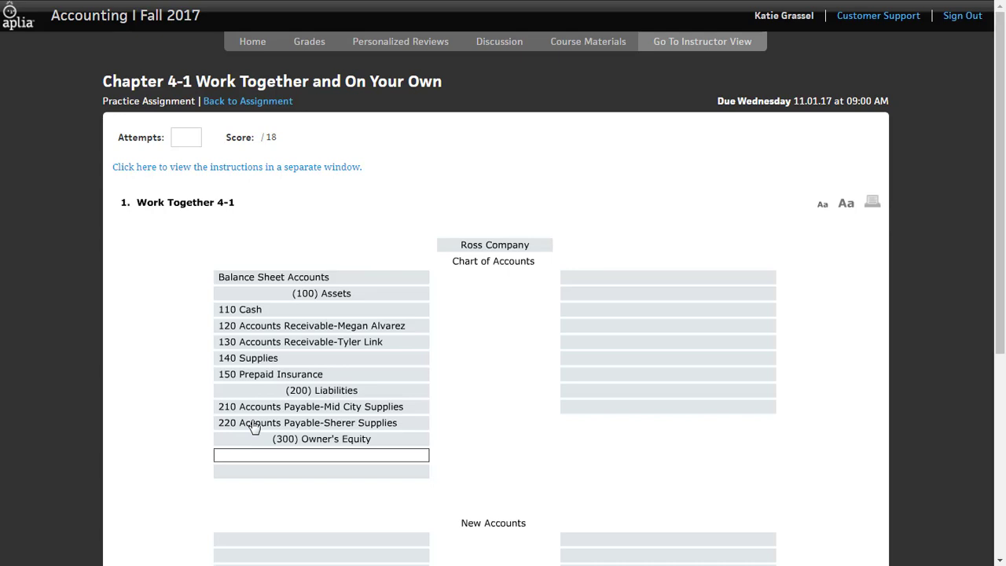
text(310)
key(Return)
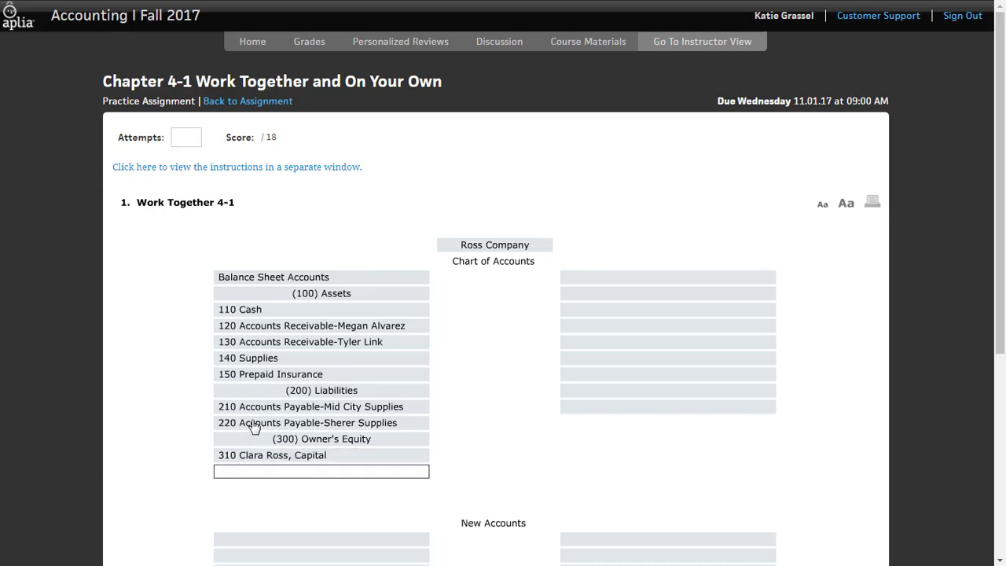
text(320)
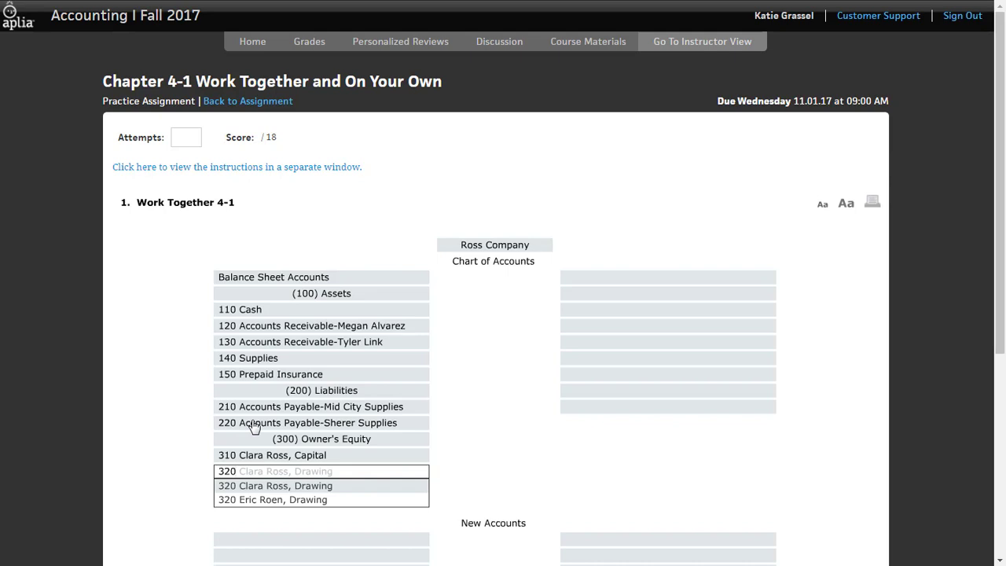
click(298, 485)
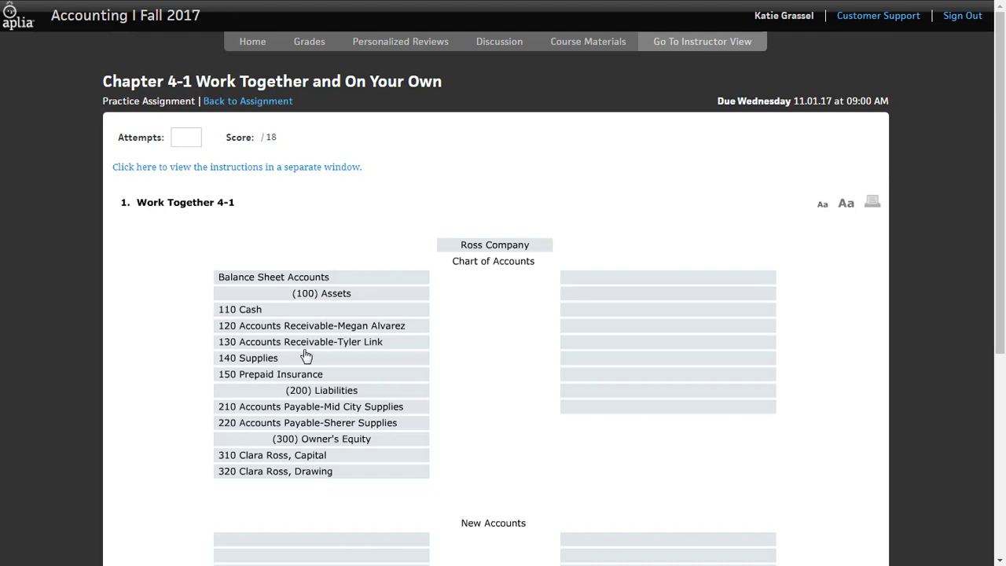
Start the chart's second column with the heading Income Statement Accounts and the (400) Revenue division
click(670, 279)
text(Income Statement Accounts)
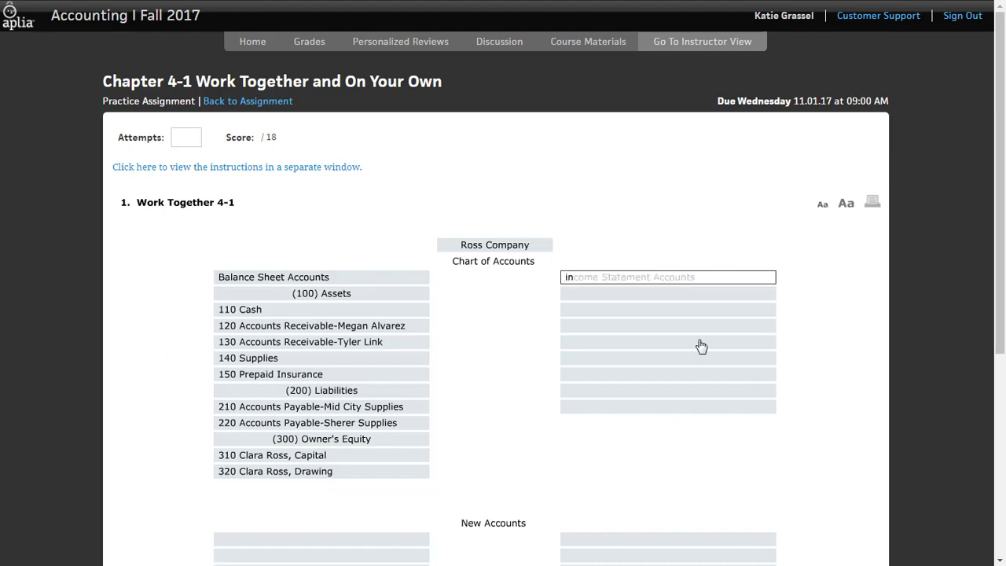
key(Tab)
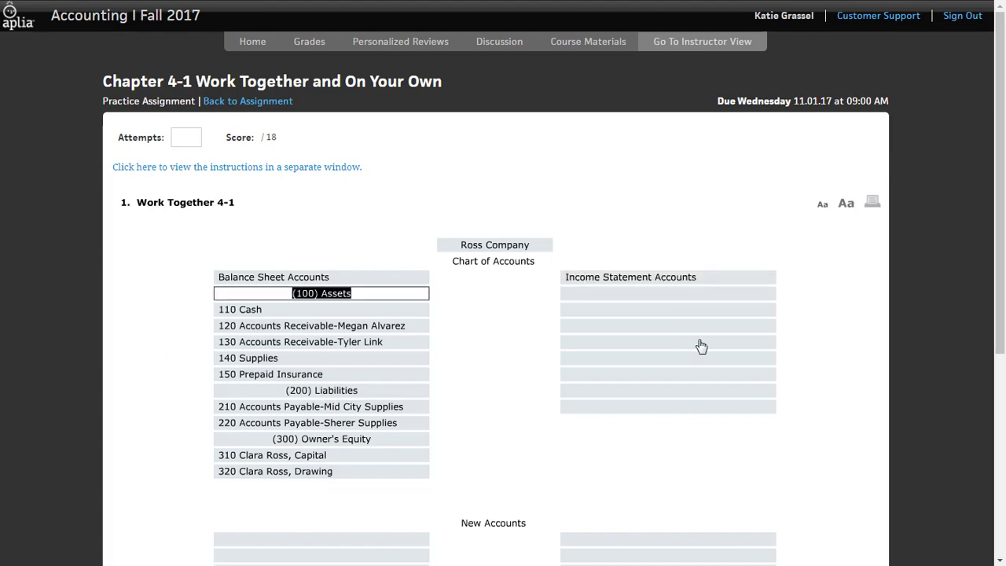
click(715, 296)
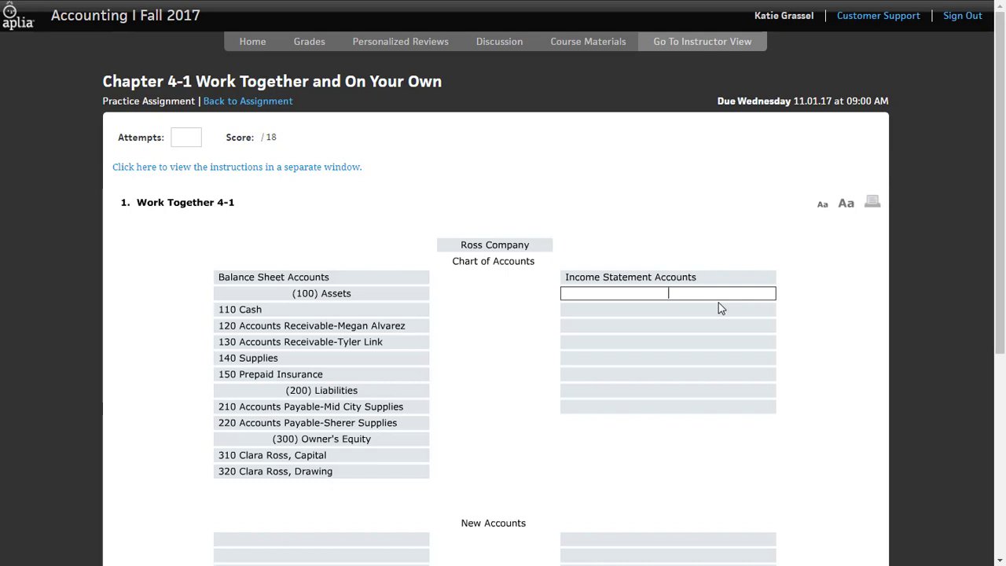
text((400)
key(Tab)
Consult the assignment's account list and enter 410 Sales under Revenue
click(684, 309)
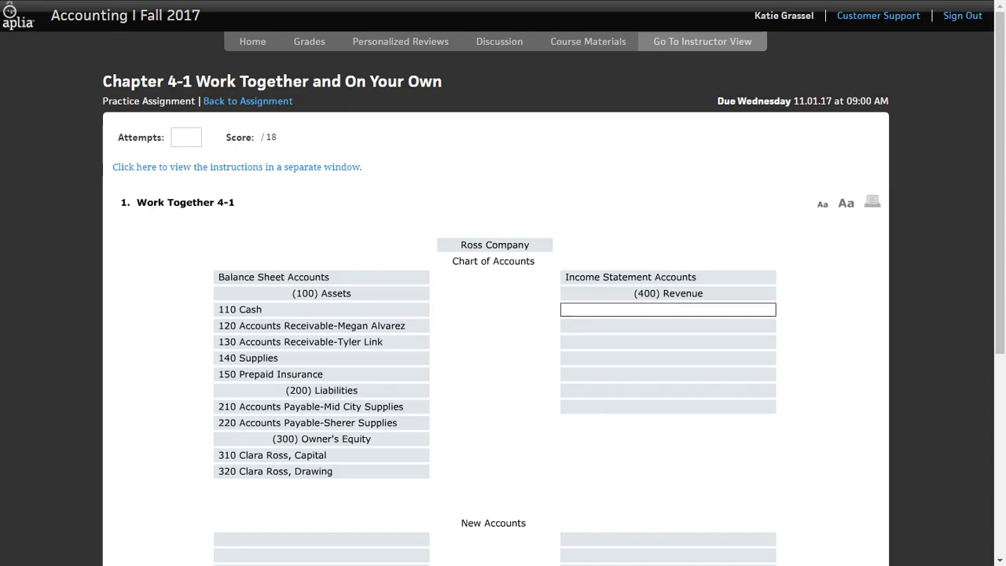
drag(514, 1, 652, 102)
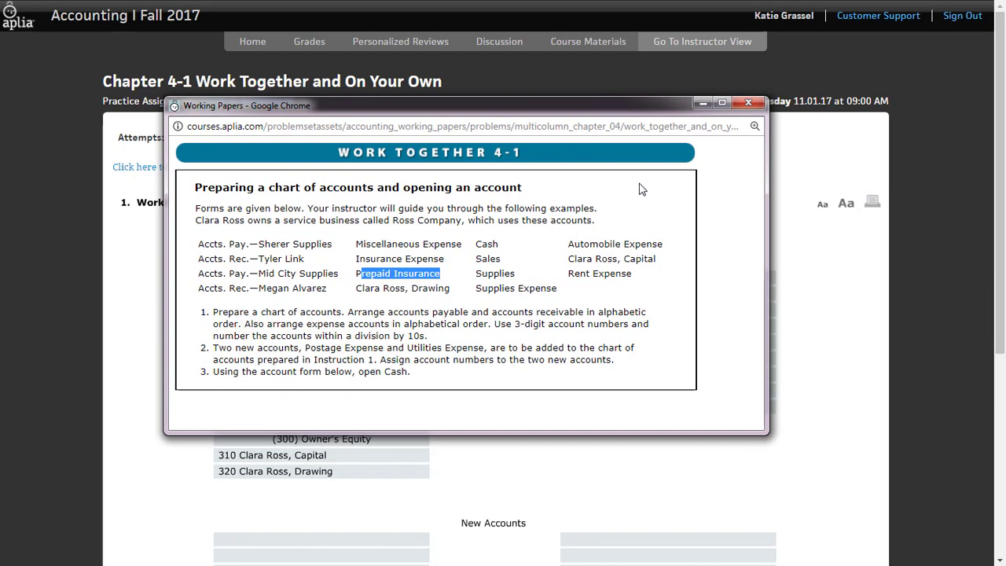
click(592, 223)
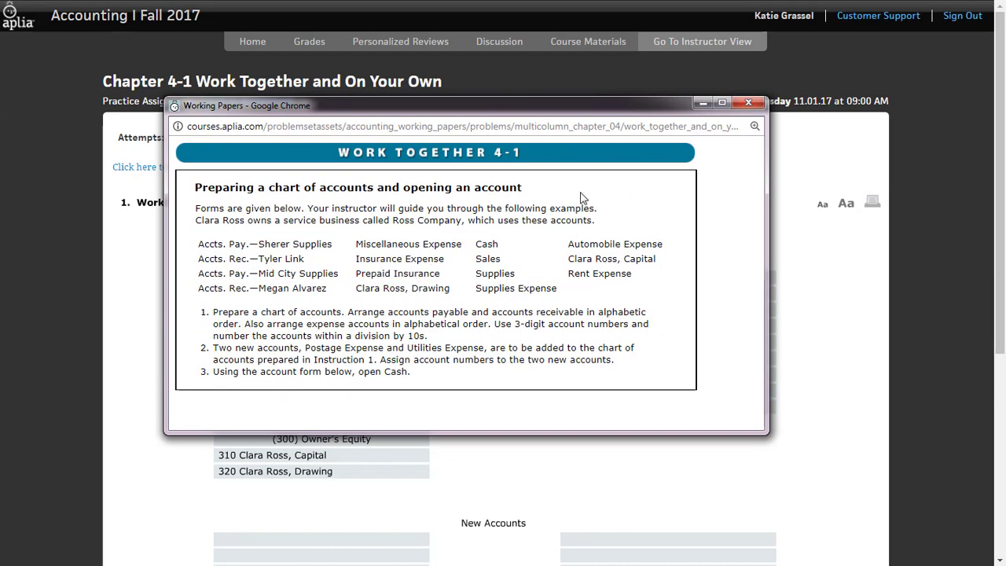
drag(541, 109, 0, 133)
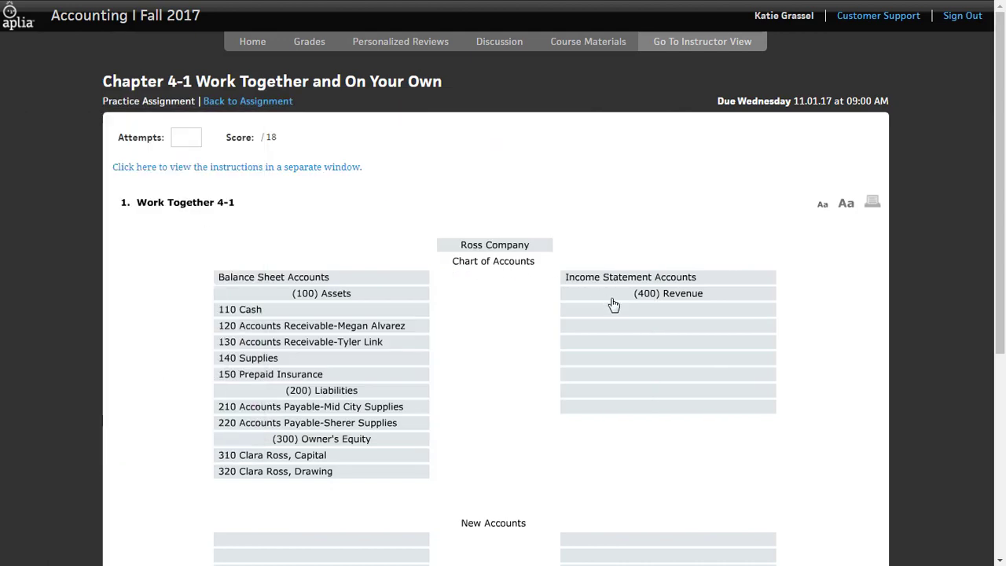
click(661, 309)
text(40)
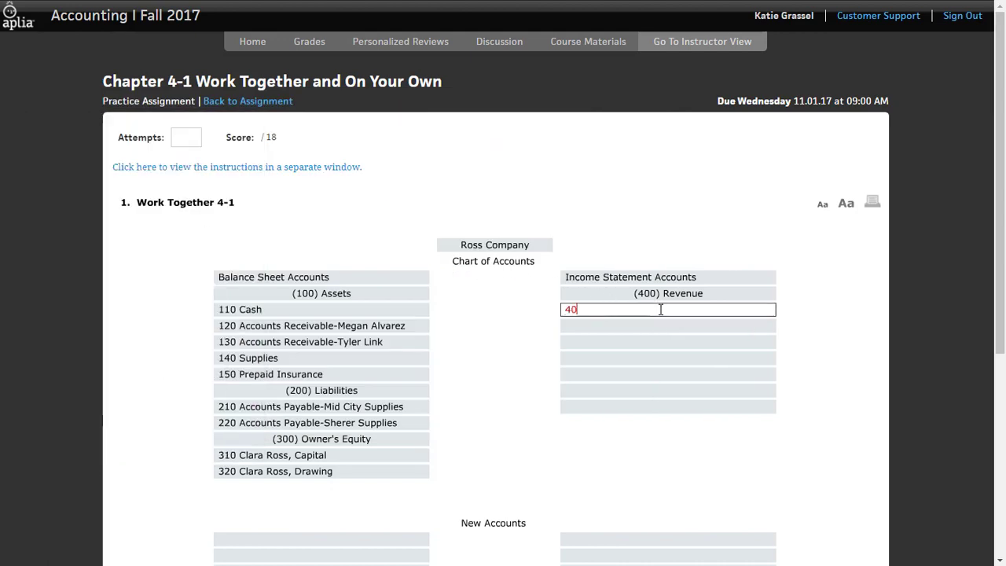
key(BackSpace)
text(10)
key(Tab)
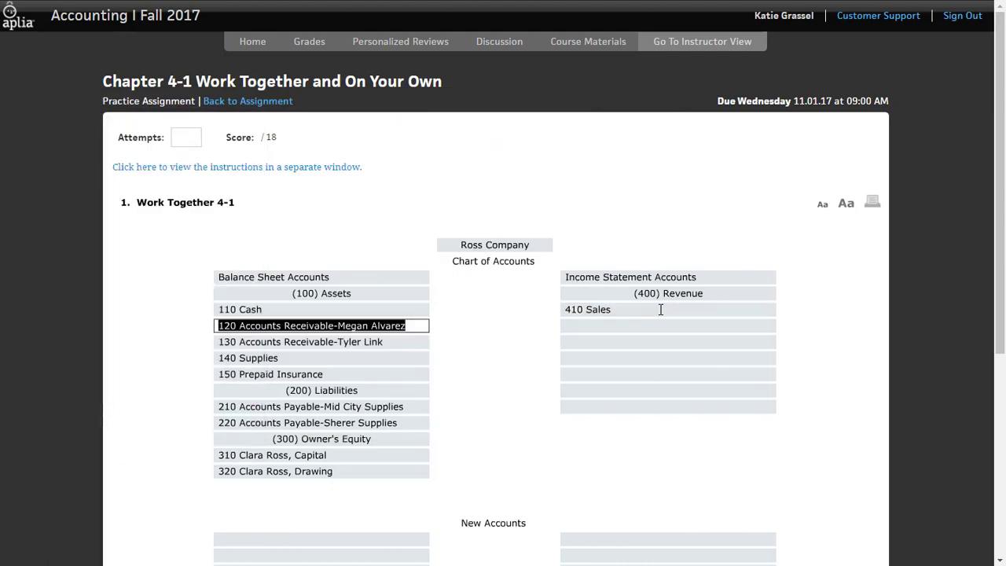
Add the (500) Expenses division below Sales, with 510 Automobile Expense as its first account
click(670, 326)
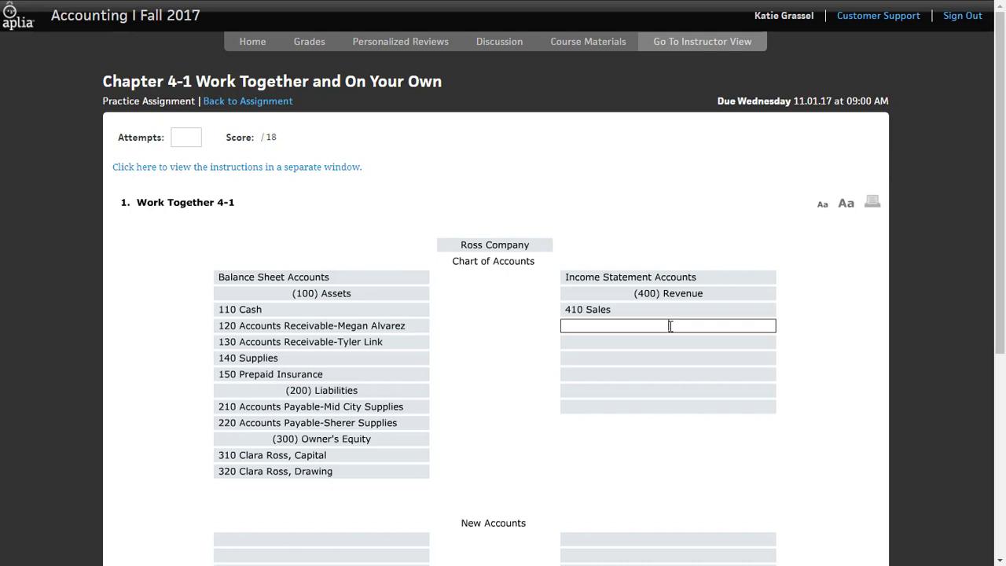
text((500)
key(Tab)
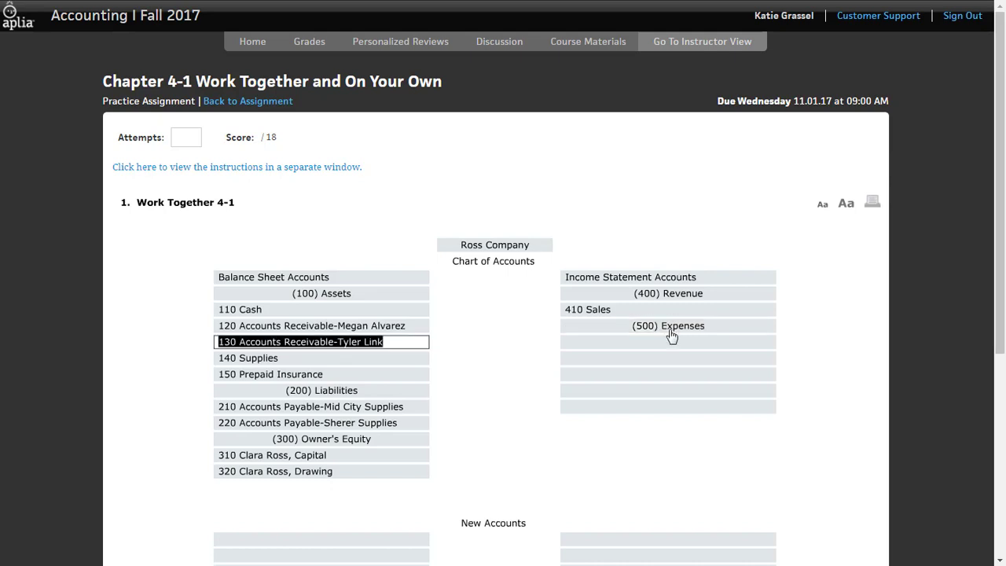
click(669, 343)
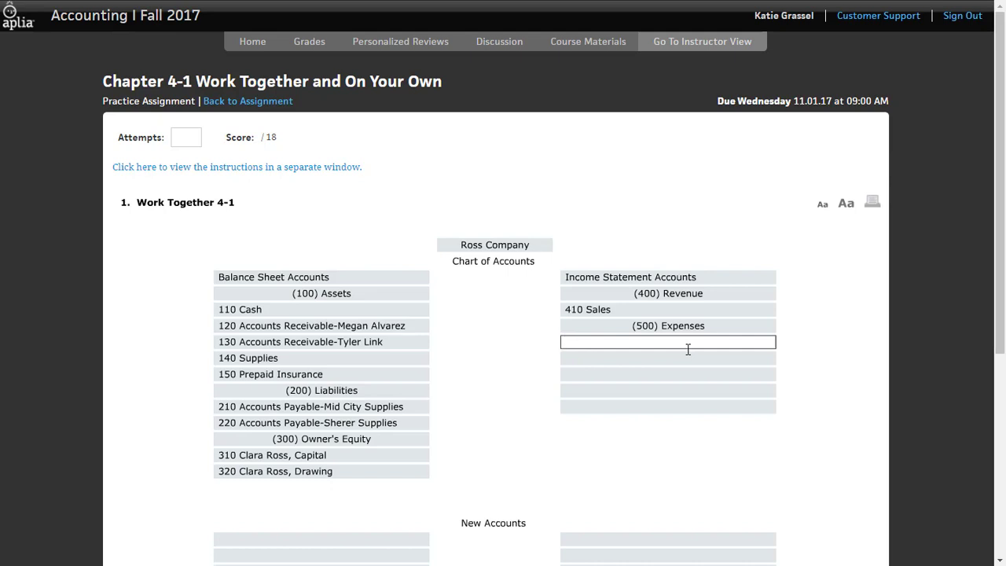
text(510)
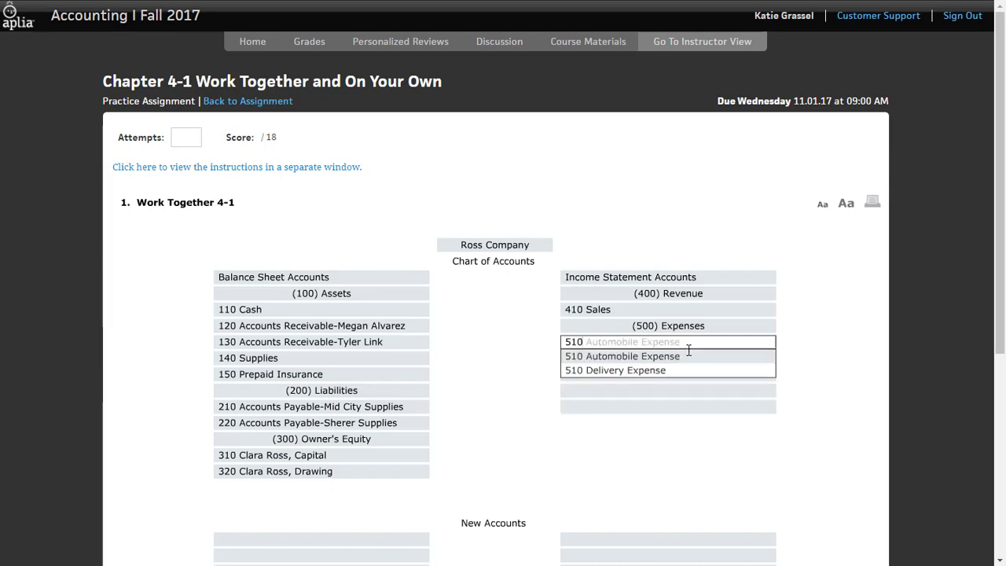
click(688, 356)
Add 520 Insurance Expense and 530 Miscellaneous Expense below Automobile Expense
click(675, 361)
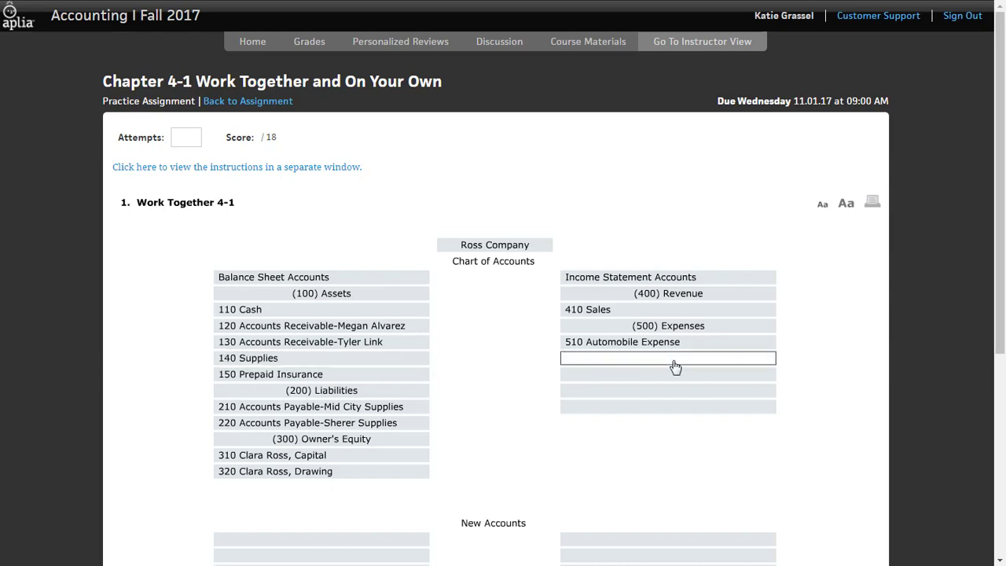
text(520)
key(Tab)
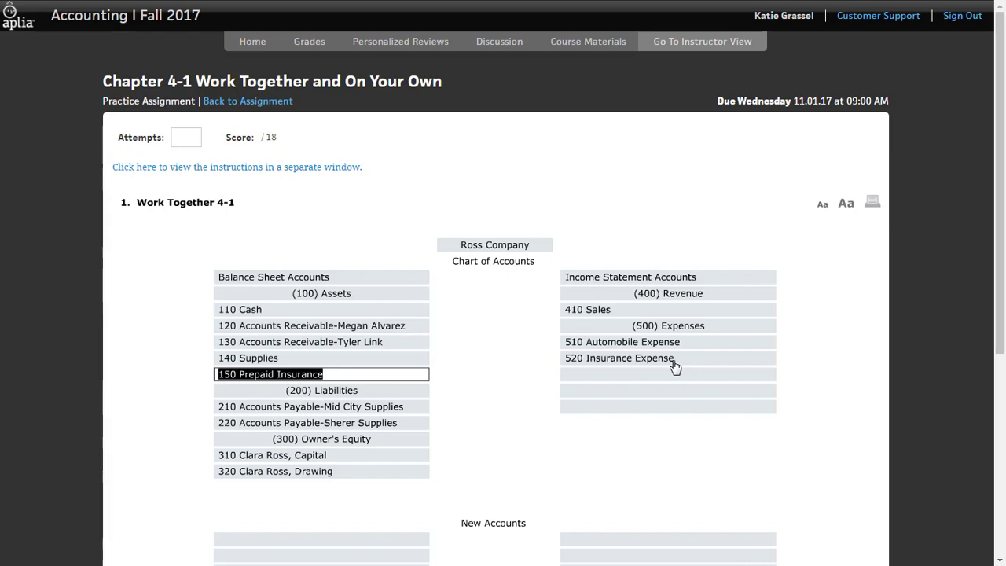
click(662, 377)
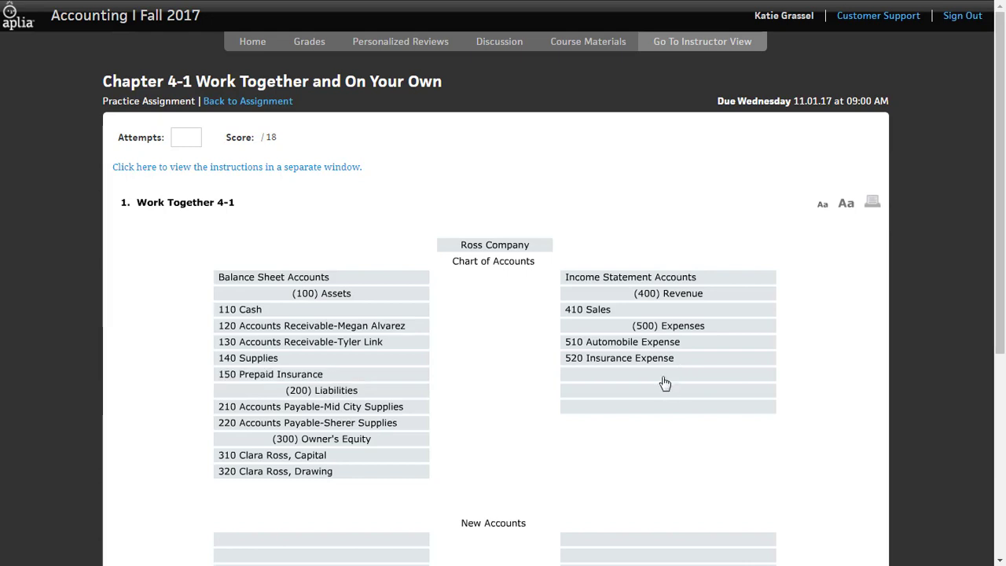
text(530)
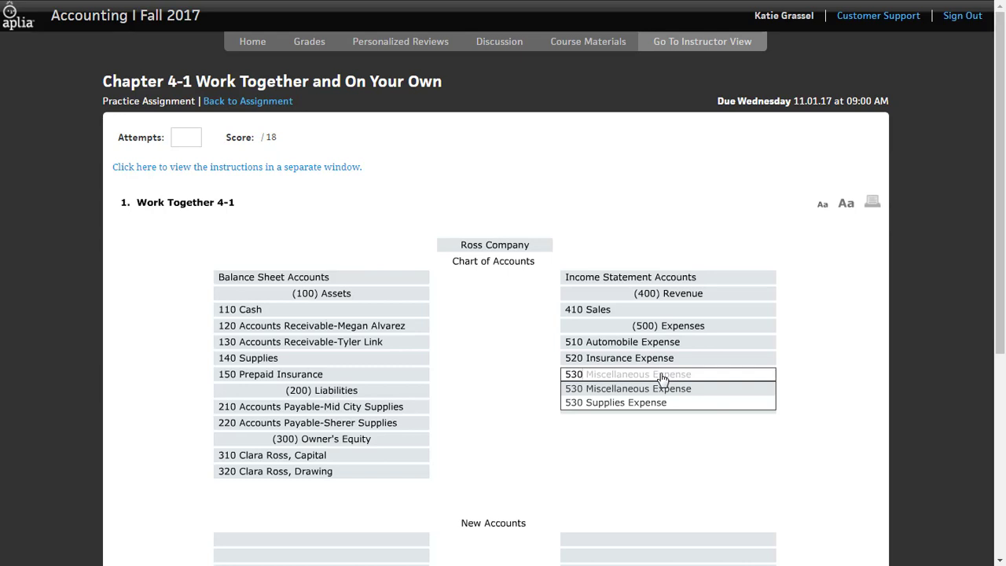
click(650, 388)
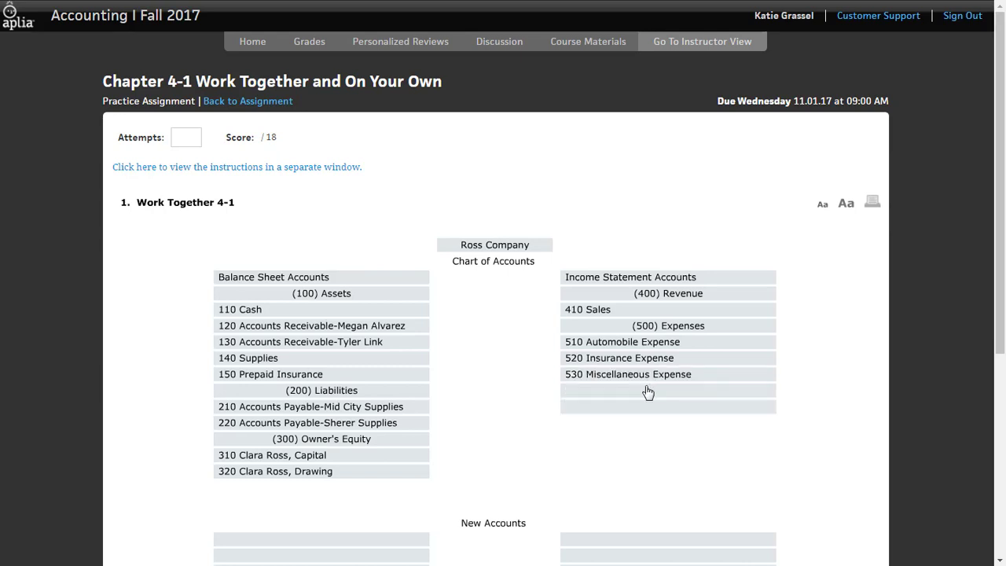
Complete the Expenses division with 540 Rent Expense and 550 Supplies Expense
click(629, 396)
text(540)
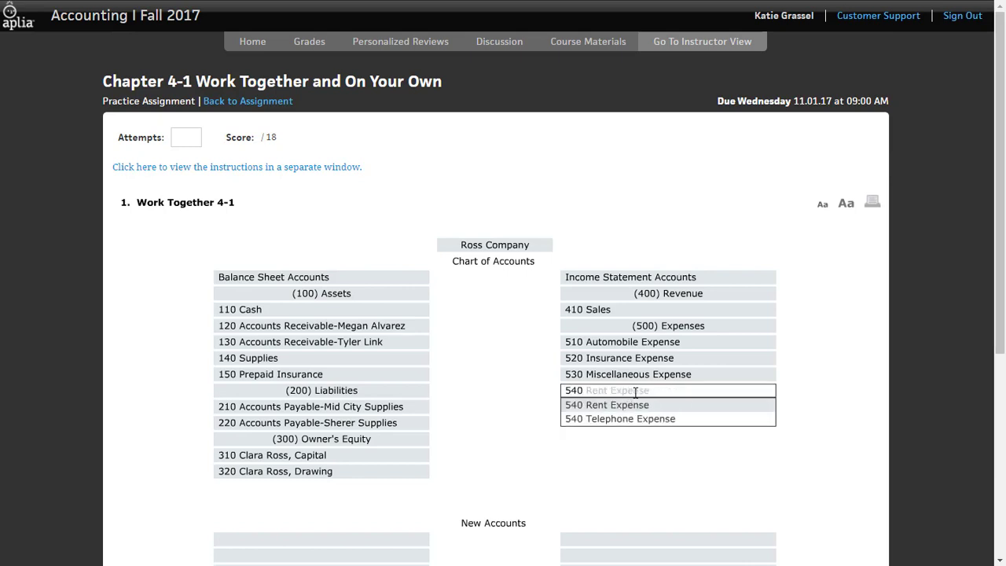
click(627, 405)
click(627, 407)
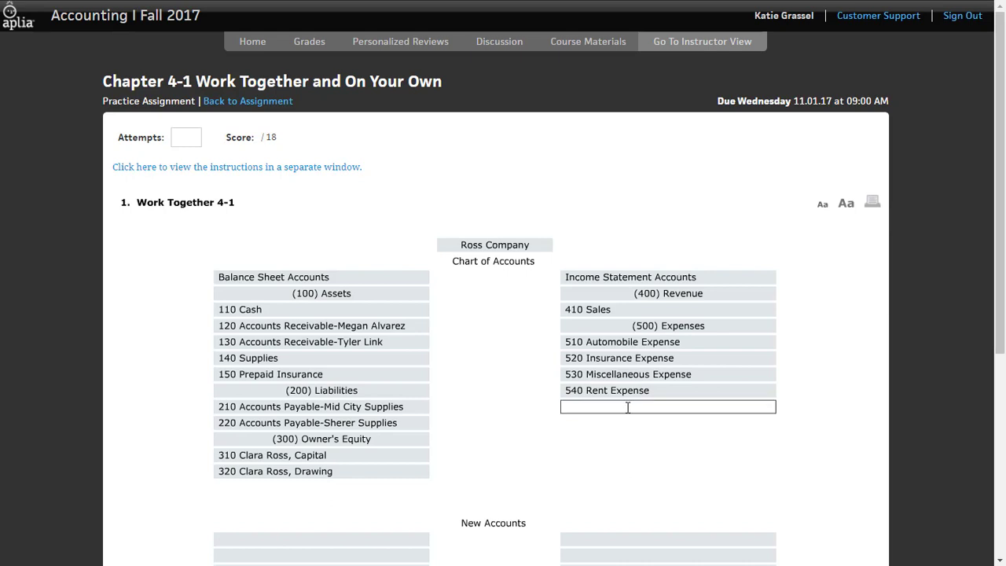
text(550)
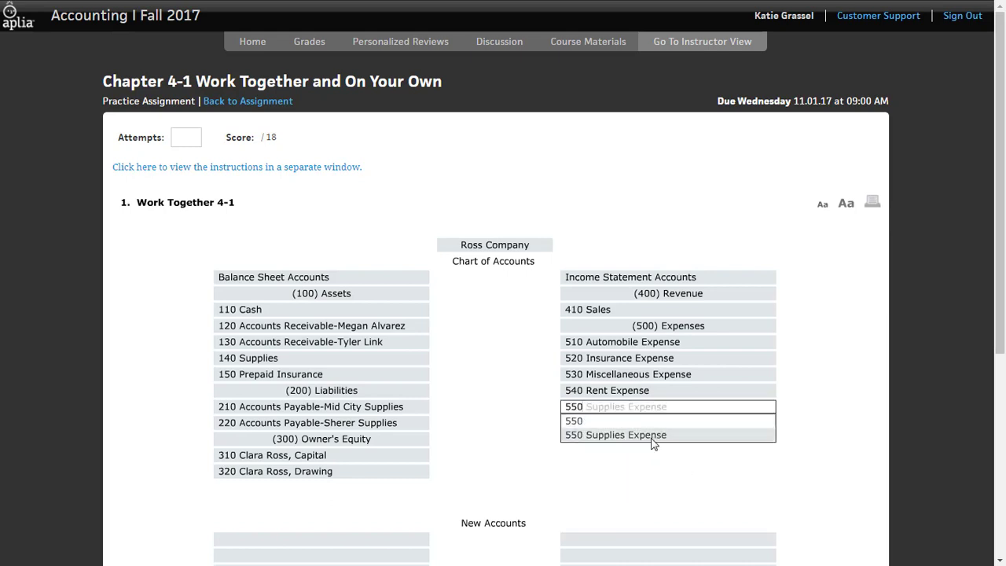
click(652, 437)
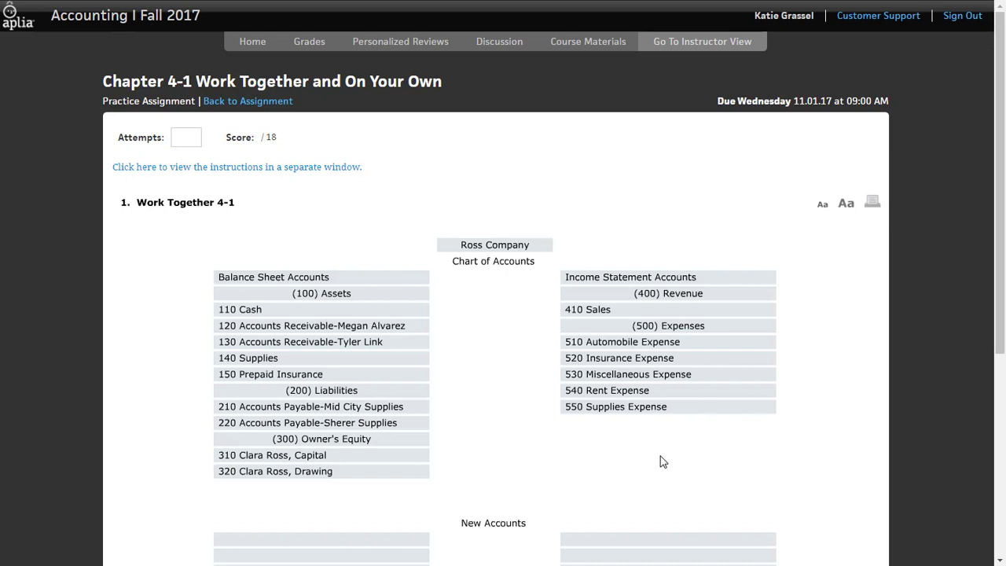
Head the two columns of the New Accounts section Account Number and Account Title
scroll(786, 433, down, 2)
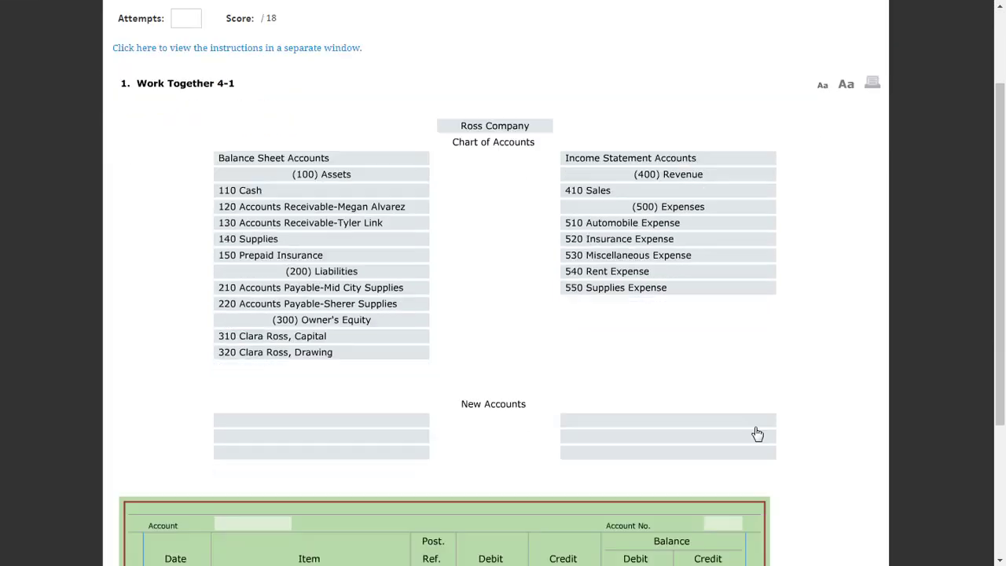
click(385, 401)
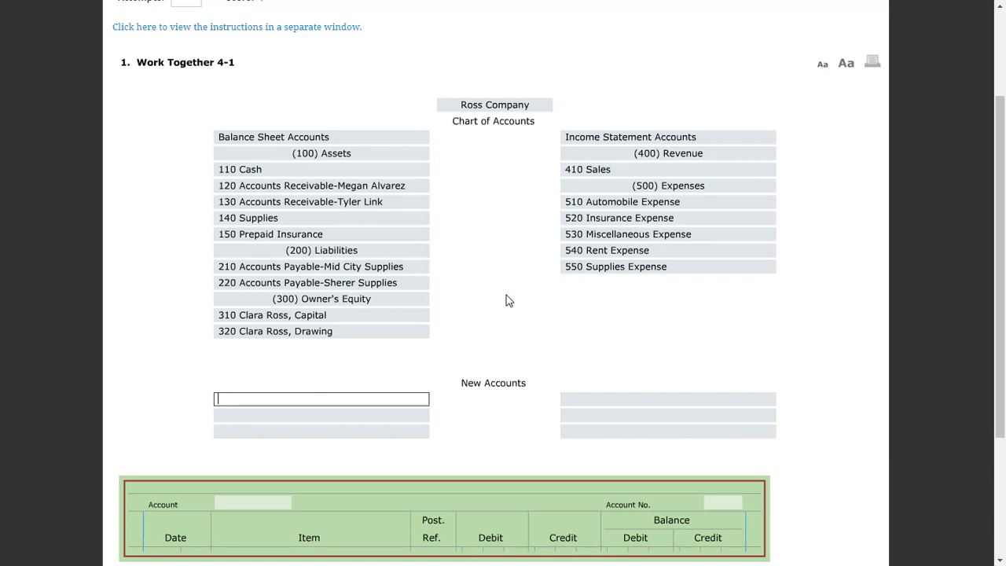
text(acc)
key(Tab)
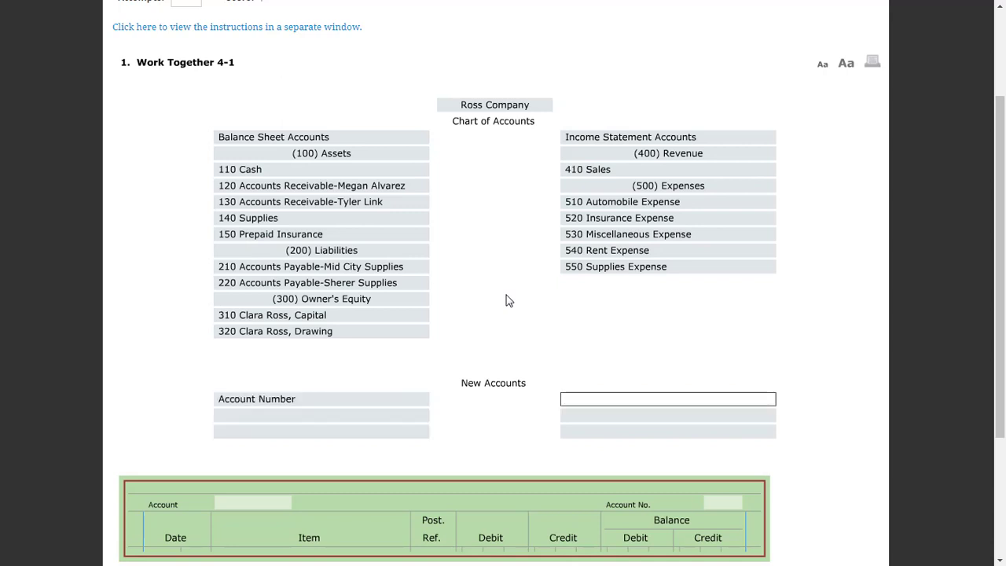
text(ac)
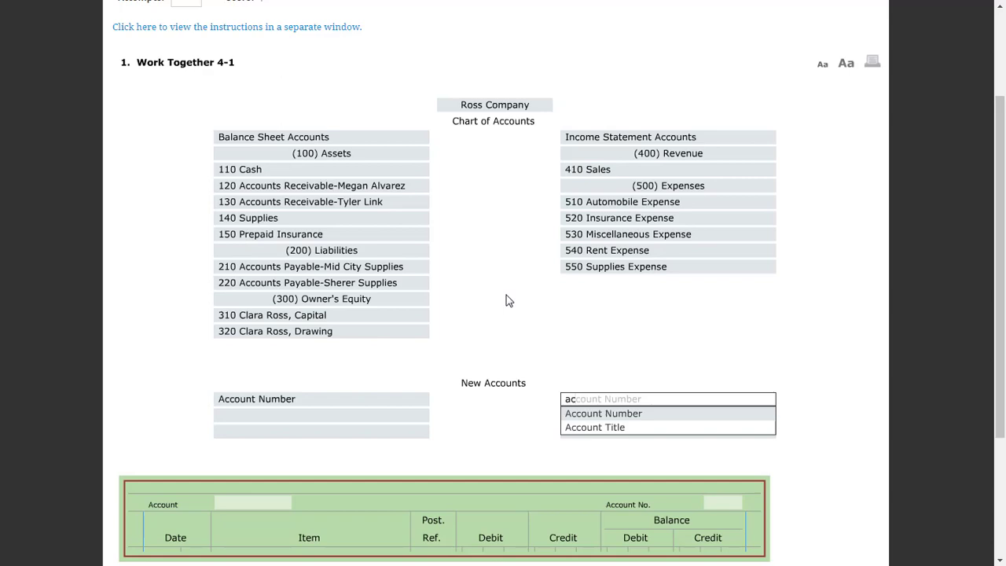
key(Down)
key(Tab)
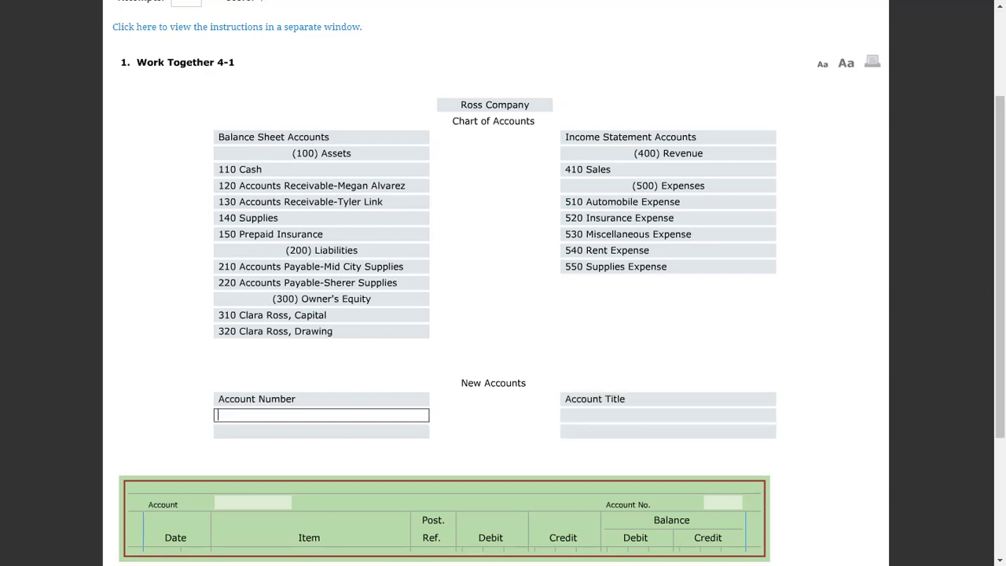
Check the instructions for the accounts to add and enter Postage Expense as the first new account title
key(alt+Tab)
drag(569, 172, 614, 92)
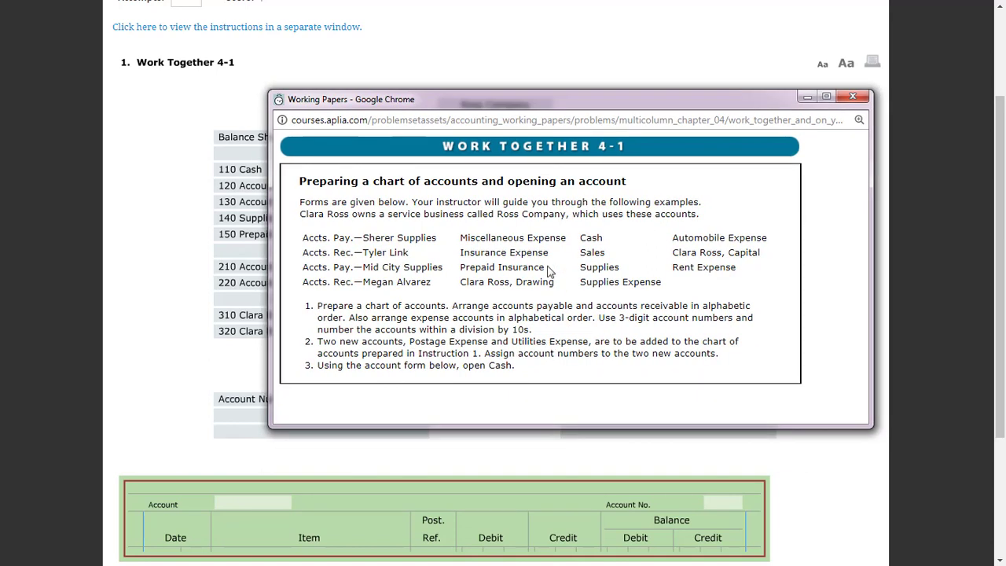
drag(581, 101, 0, 126)
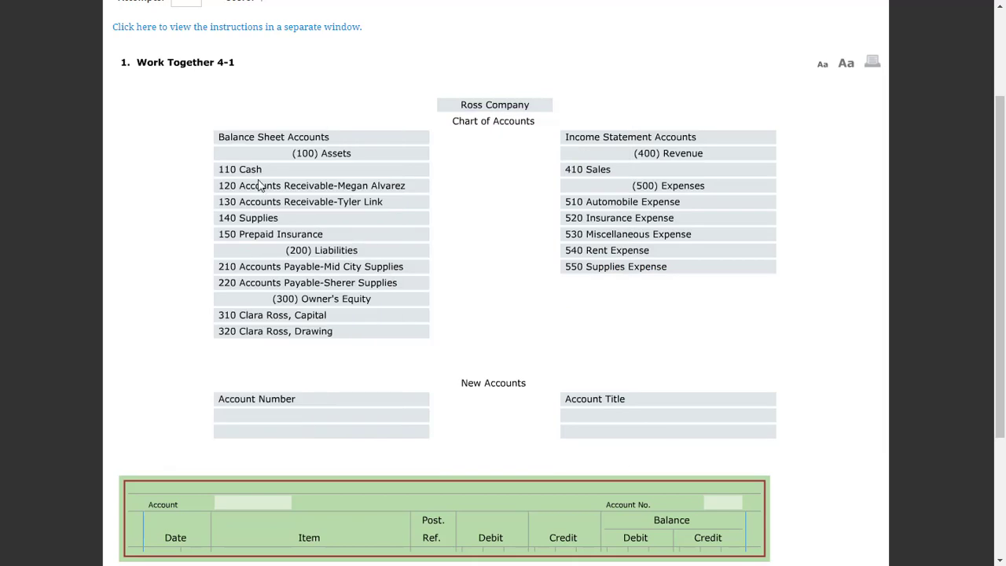
click(645, 415)
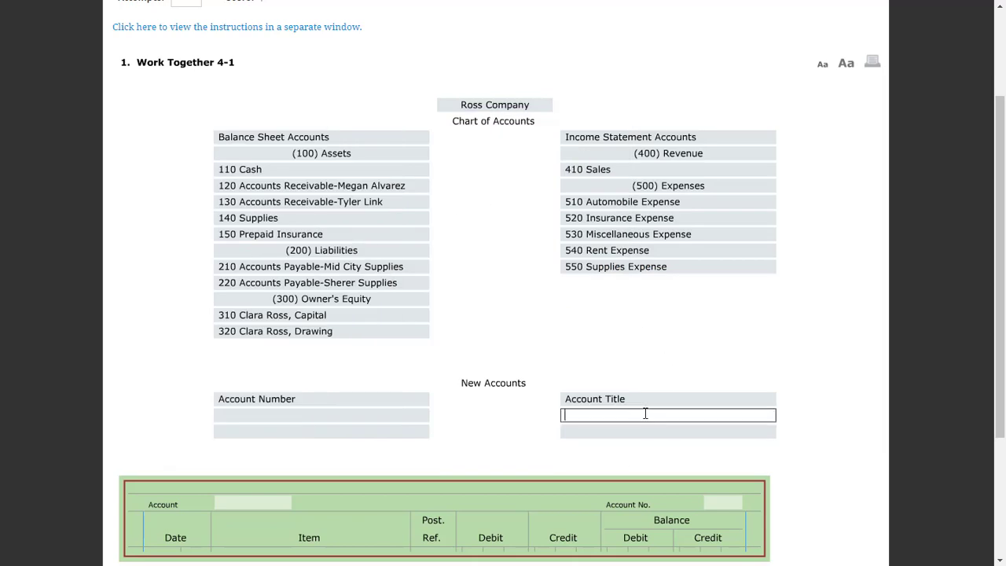
text(po)
key(Tab)
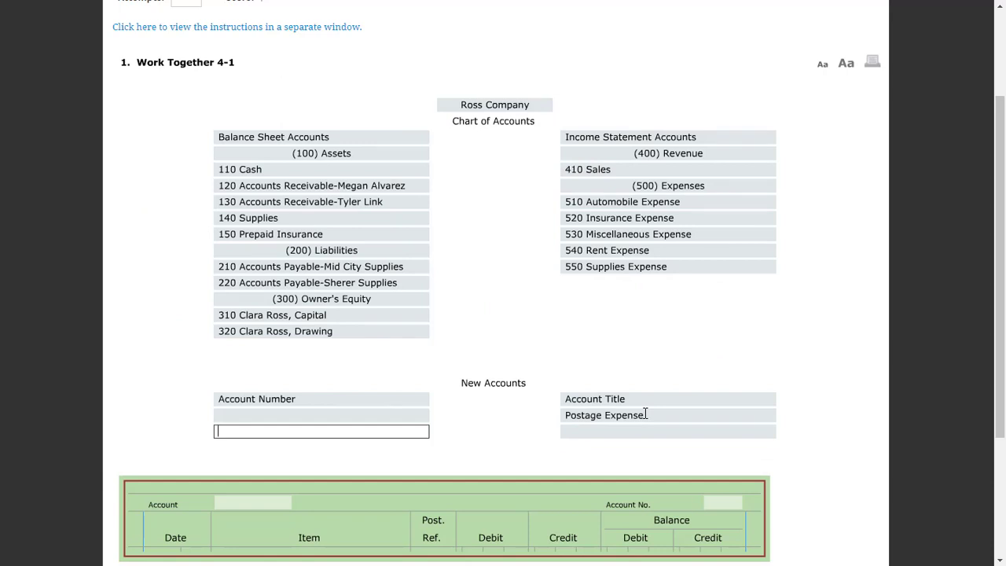
Assign account number 535 to Postage Expense in the New Accounts section
click(385, 422)
click(385, 420)
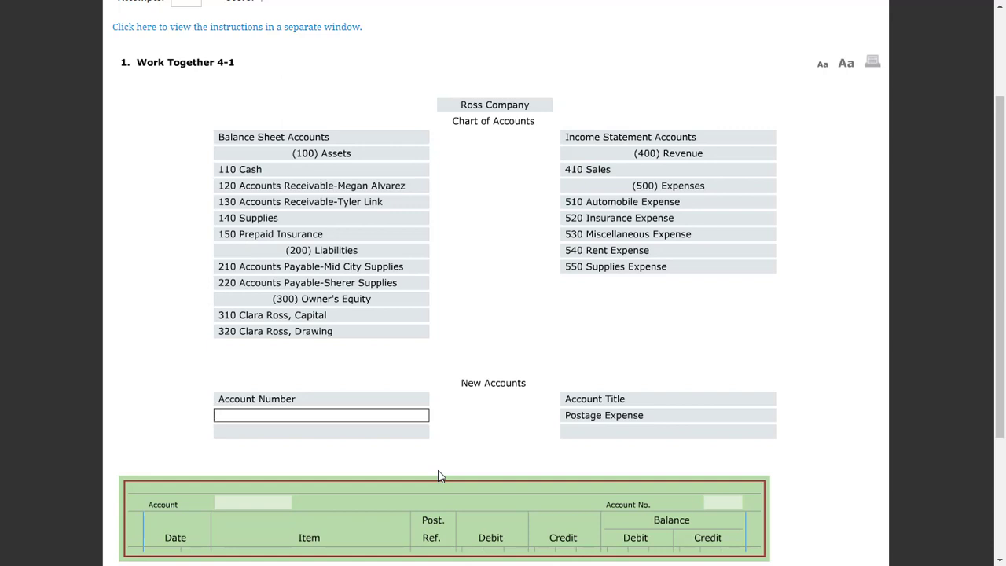
text(535)
Add Utilities Expense as the second new account and assign it account number 560
click(624, 438)
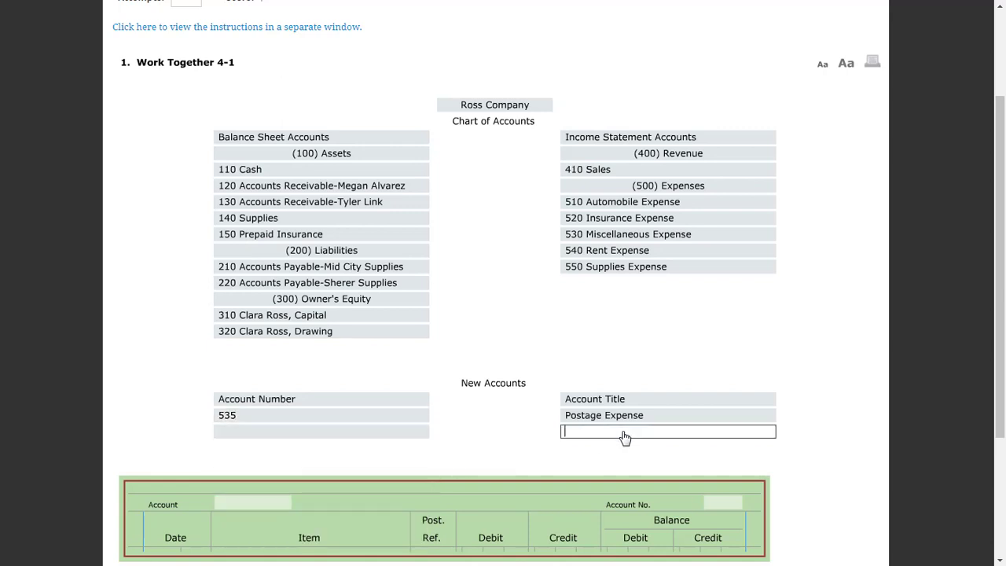
text(ul)
key(BackSpace)
key(Return)
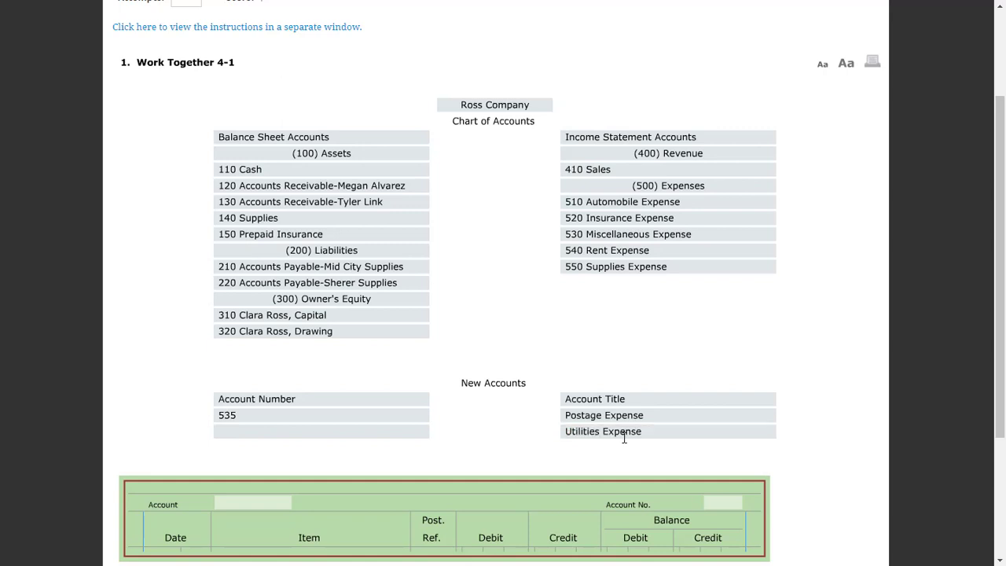
click(278, 431)
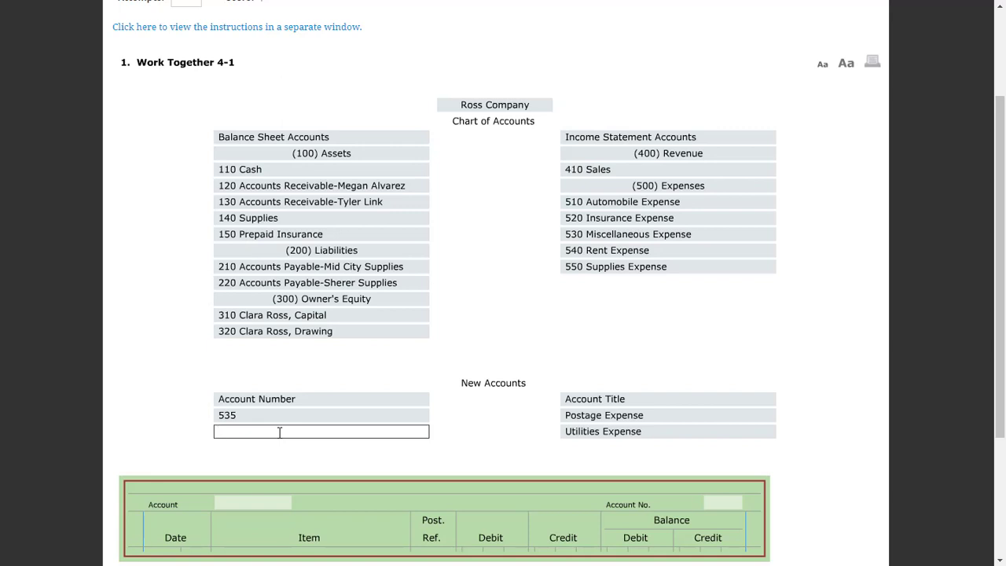
text(560)
click(446, 464)
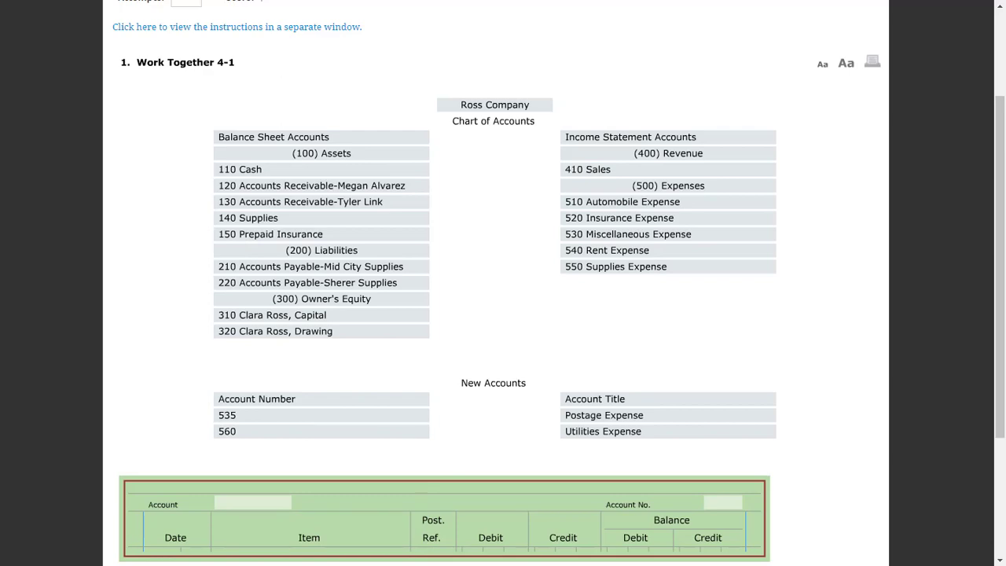
Following instruction 3, open the Cash account with account number 110 in the account form and have the answers checked
drag(0, 189, 431, 88)
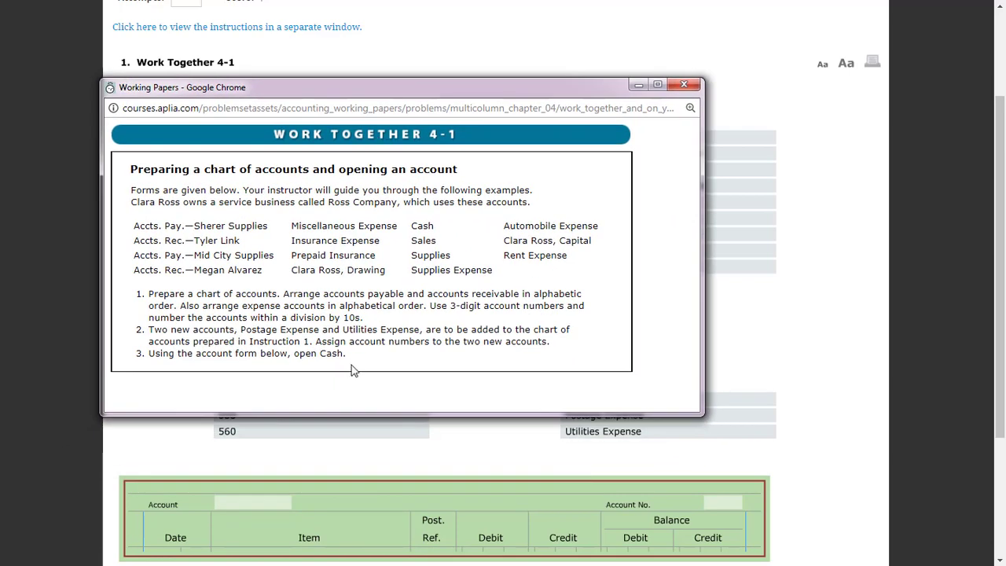
drag(347, 354, 149, 362)
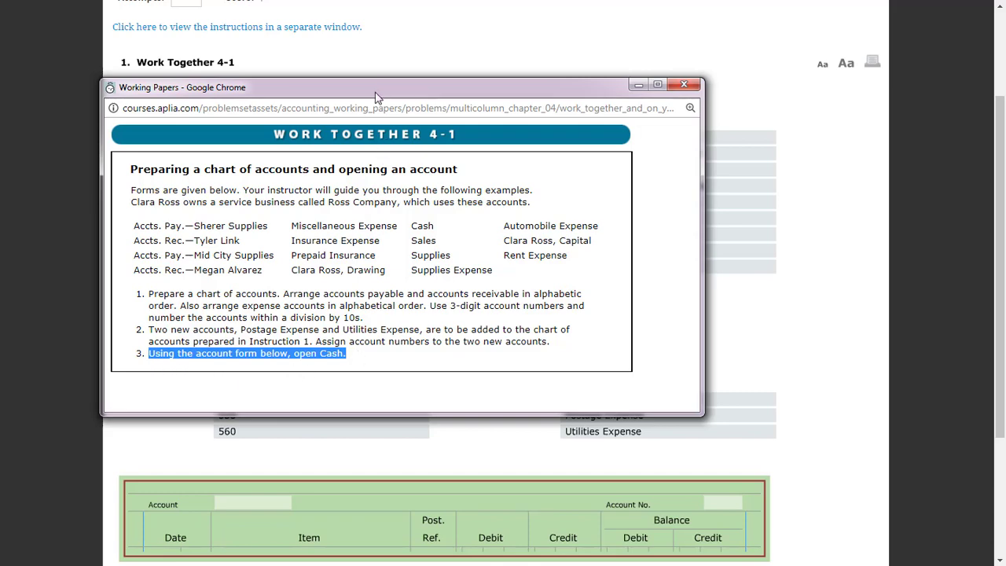
drag(376, 93, 0, 149)
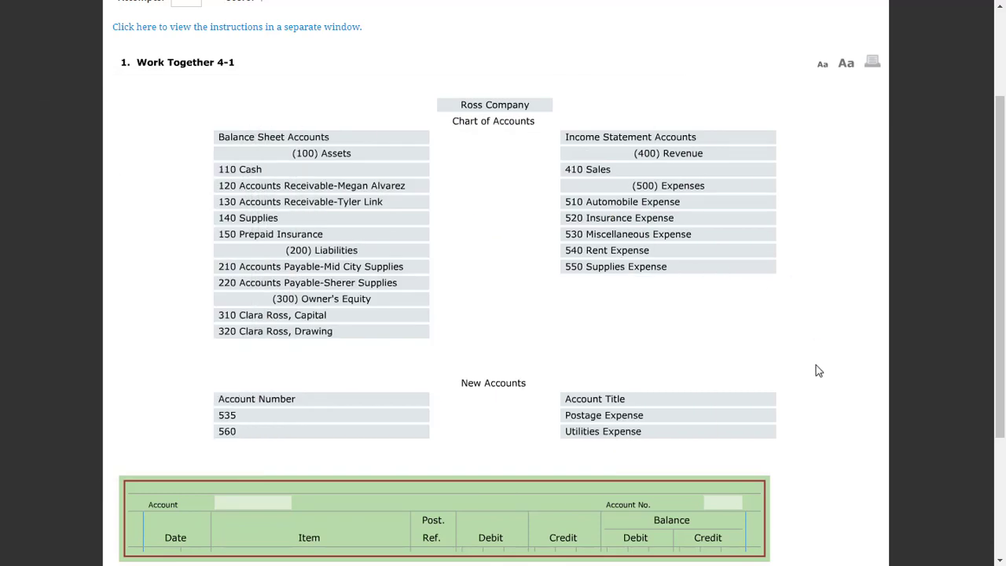
scroll(818, 370, down, 3)
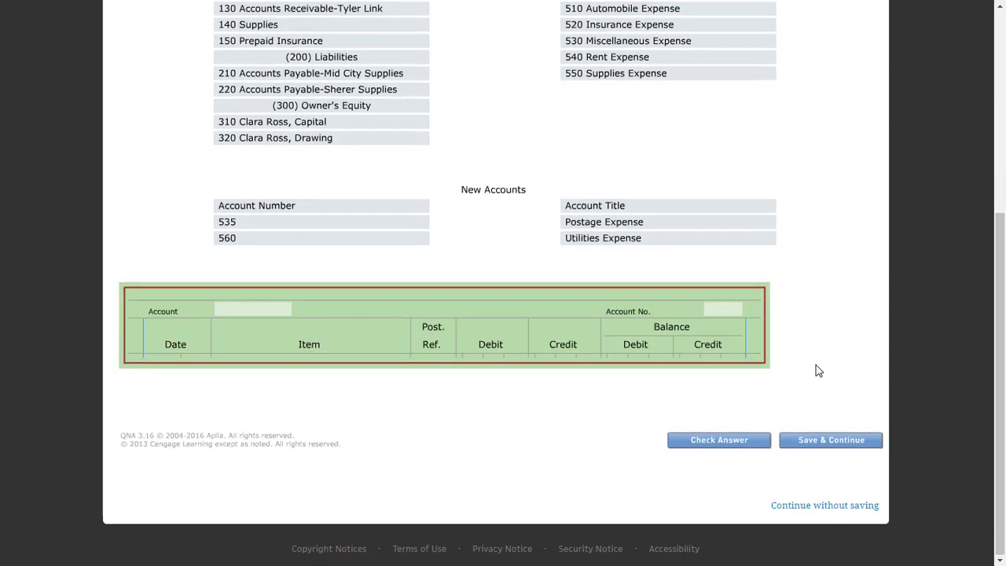
click(267, 311)
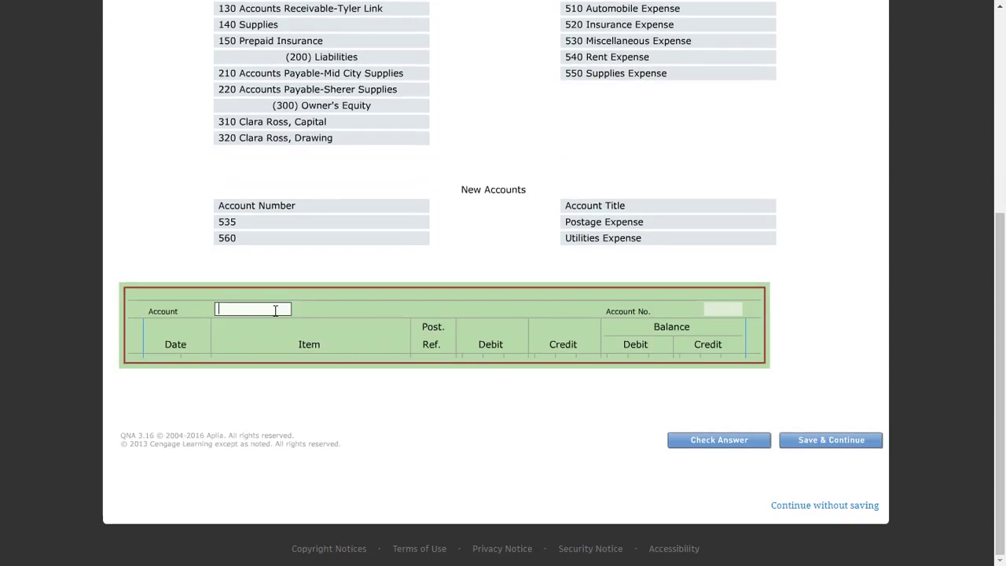
text(cash)
key(Tab)
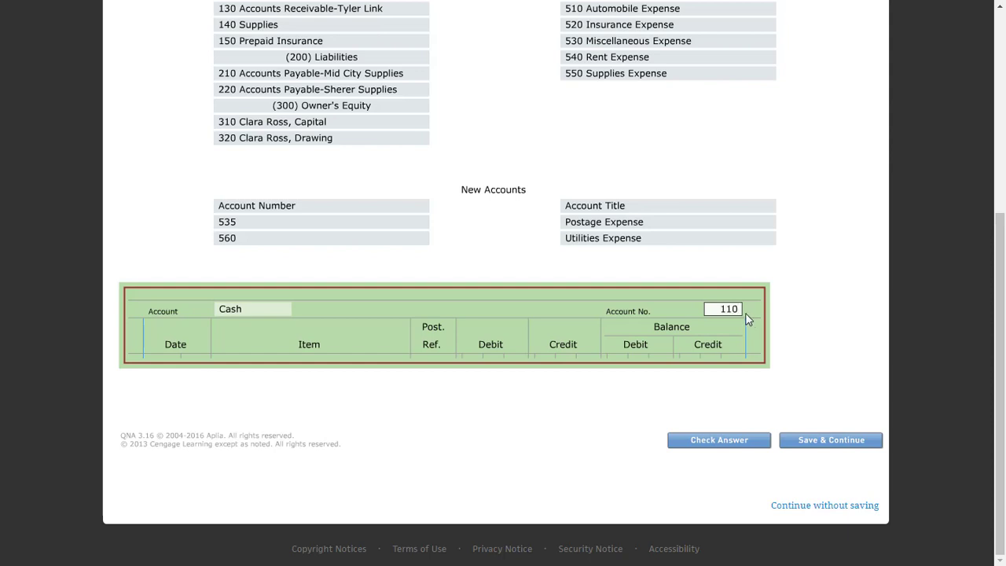
click(705, 396)
click(740, 442)
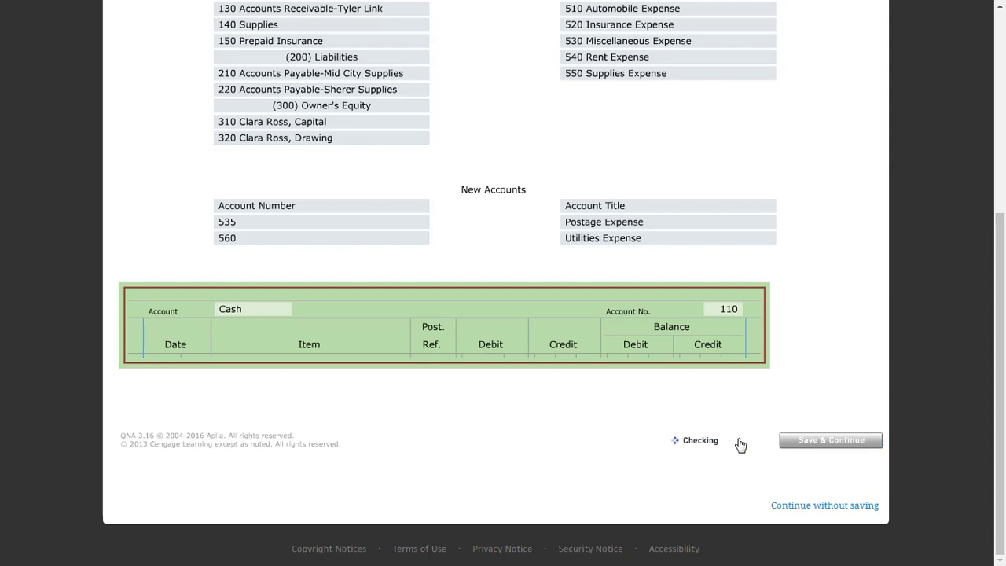